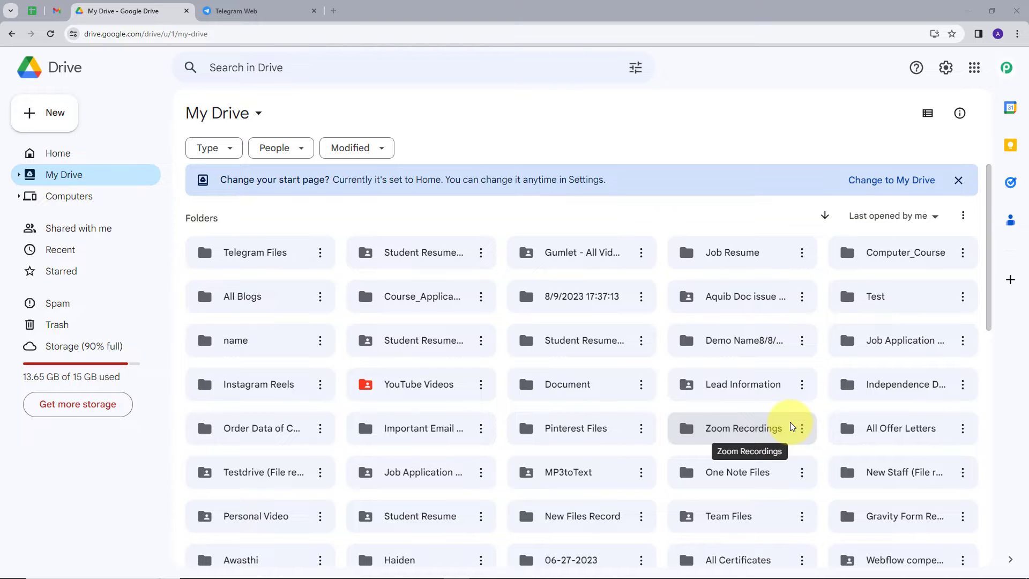
Step: Check the Telegram bot chat and the Google Drive My Drive folders tabs
{"action": "left_click", "coordinate": [230, 11]}
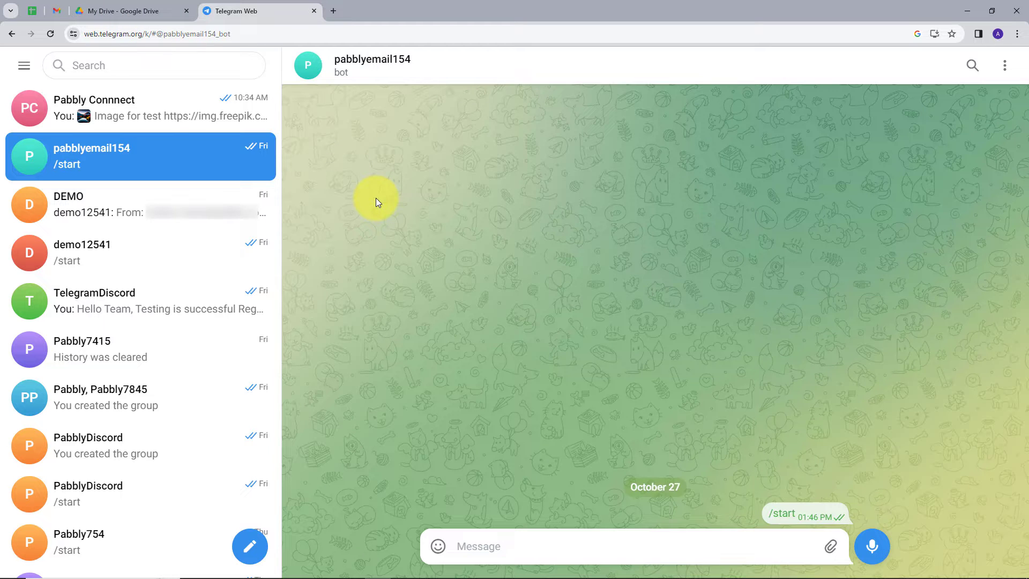
{"action": "left_click", "coordinate": [124, 10]}
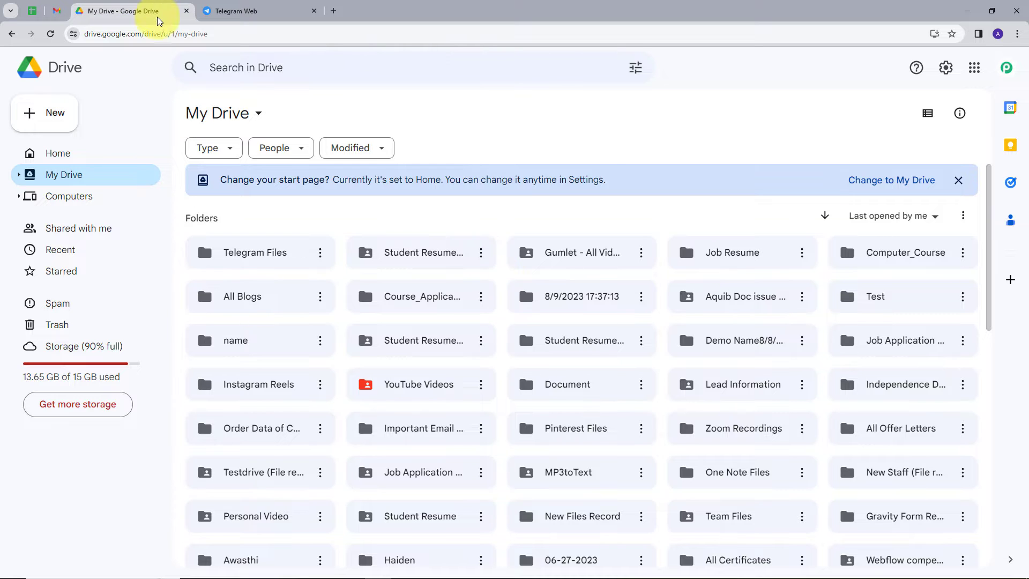
{"action": "left_click", "coordinate": [259, 11]}
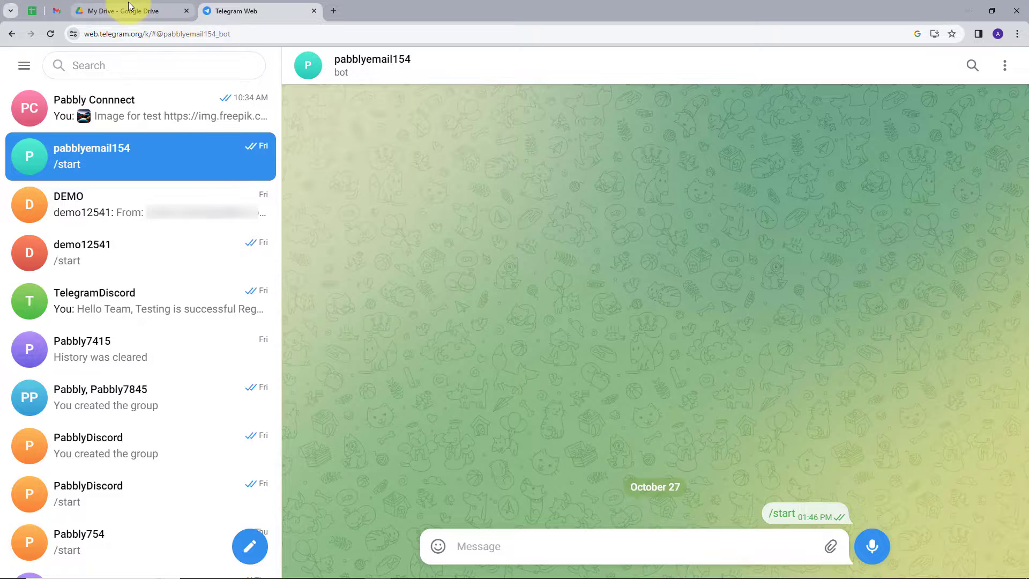
{"action": "left_click", "coordinate": [156, 11]}
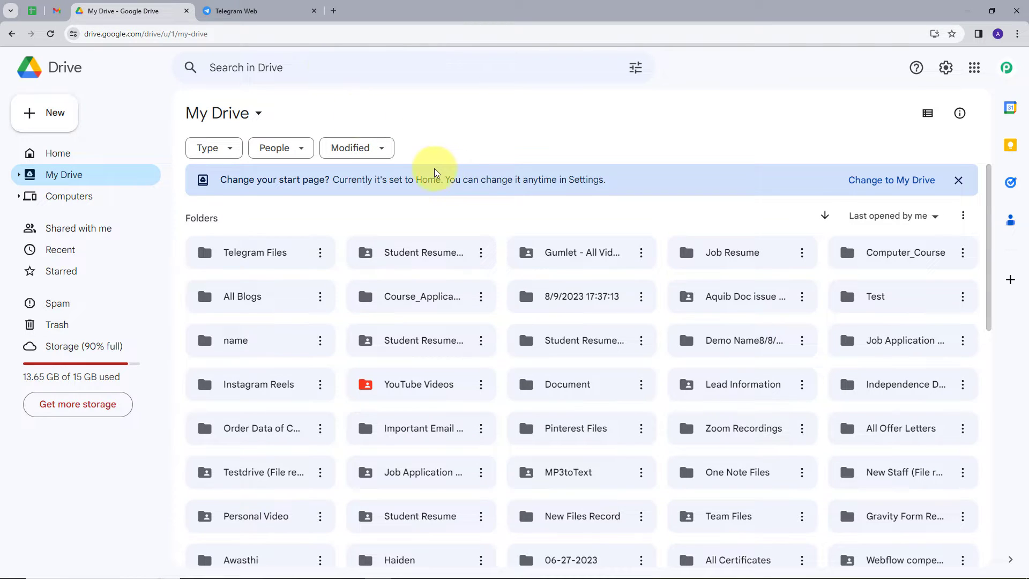
Step: Load pabbly.com in a new browser tab
{"action": "left_click", "coordinate": [333, 11]}
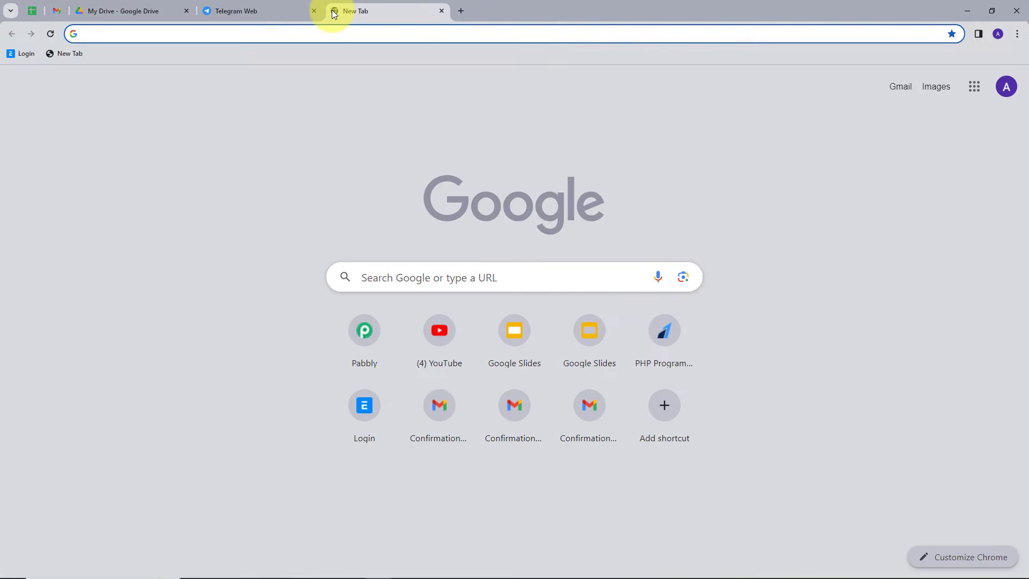
{"action": "type", "text": "pabbly.com"}
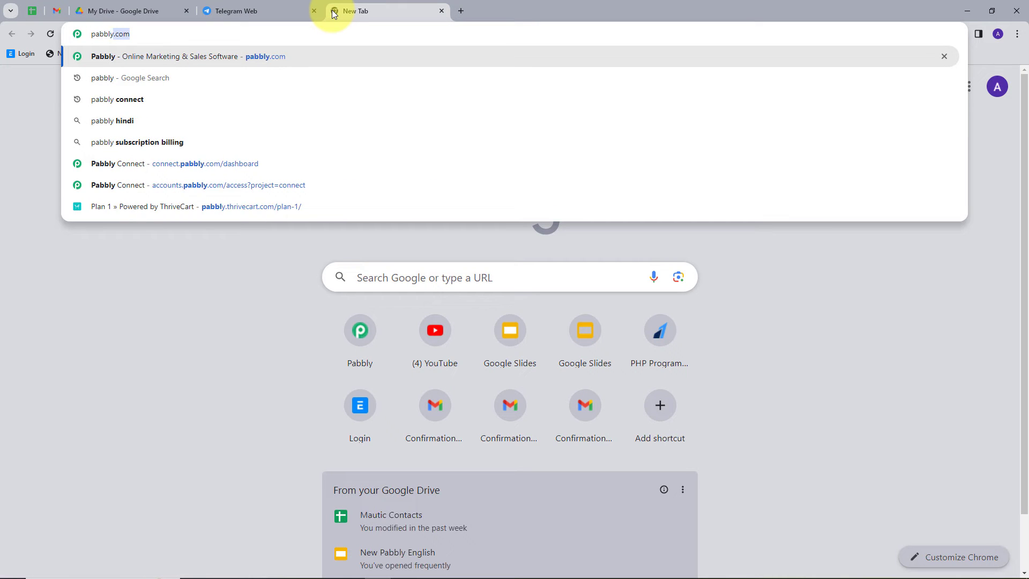
{"action": "key", "text": "Return"}
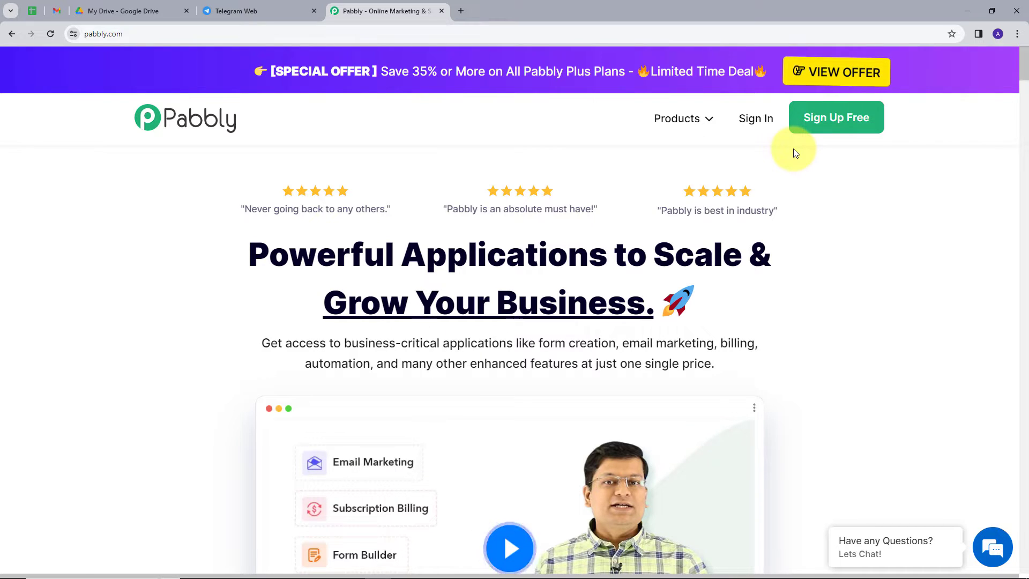
Step: Sign in on pabbly.com and launch Pabbly Connect from the All Apps page
{"action": "left_click", "coordinate": [767, 124]}
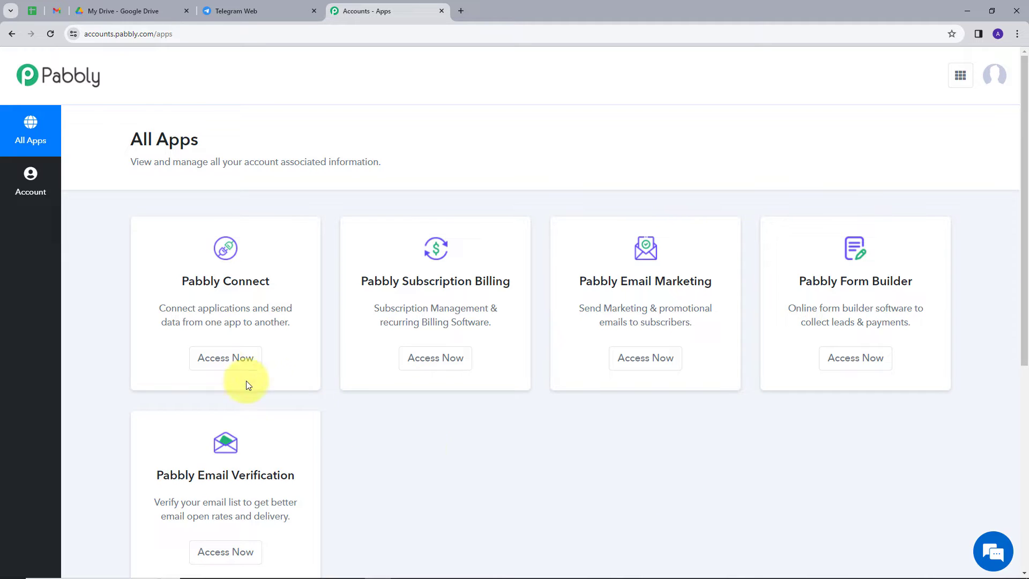
{"action": "left_click", "coordinate": [226, 360]}
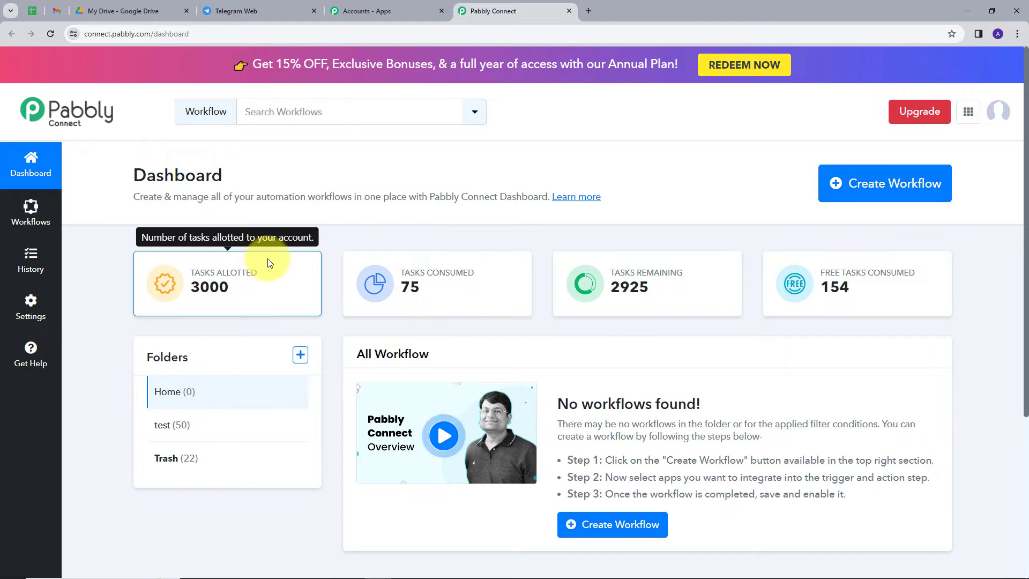
{"action": "scroll", "coordinate": [466, 228], "scroll_direction": "down", "scroll_amount": 1}
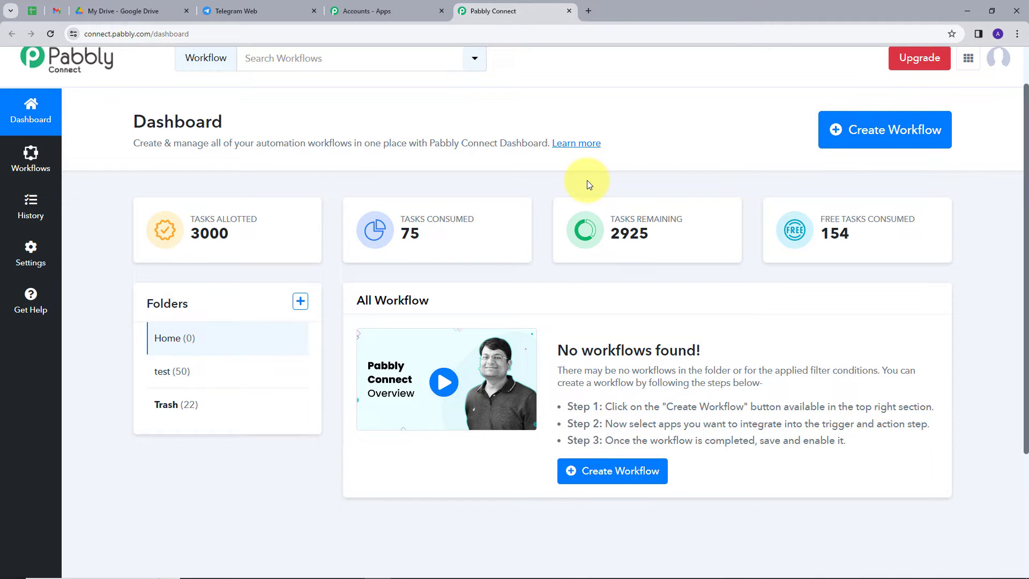
Step: Create the workflow 'Upload Telegram file in Google Drive', pasting its name and keeping the Home folder
{"action": "left_click", "coordinate": [885, 138]}
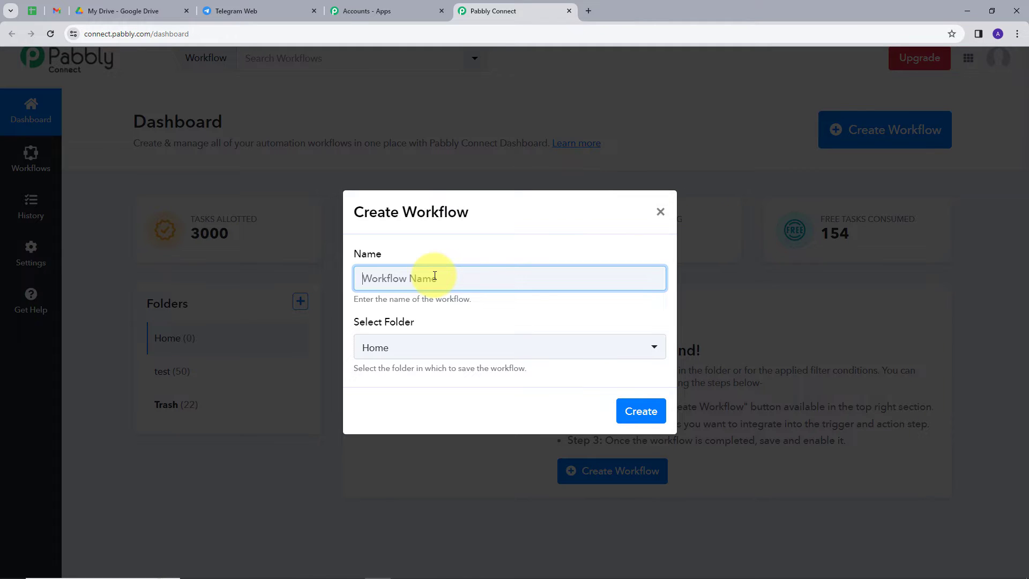
{"action": "type", "text": "Upload Telegram file in Google Drive"}
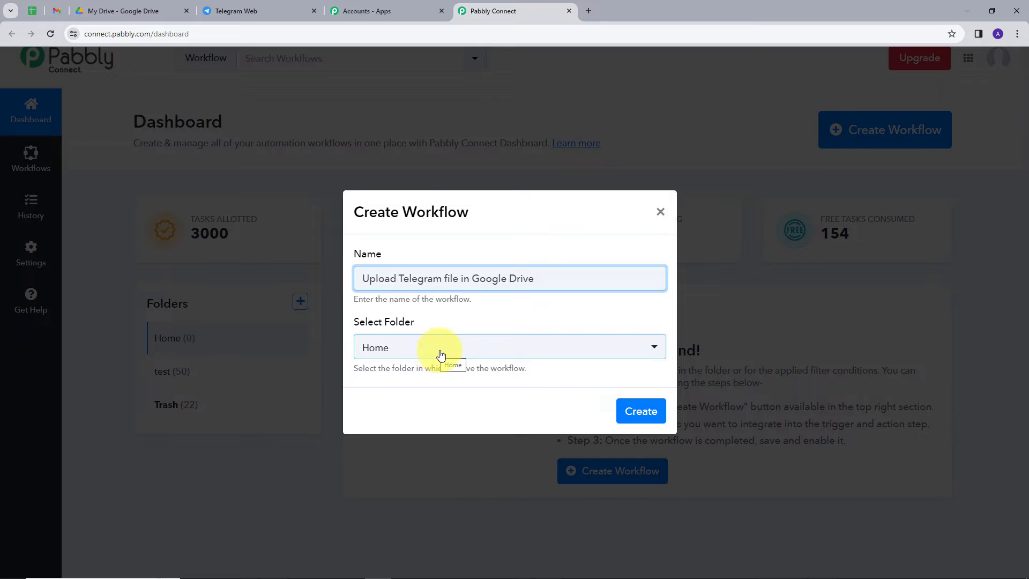
{"action": "left_click", "coordinate": [646, 412]}
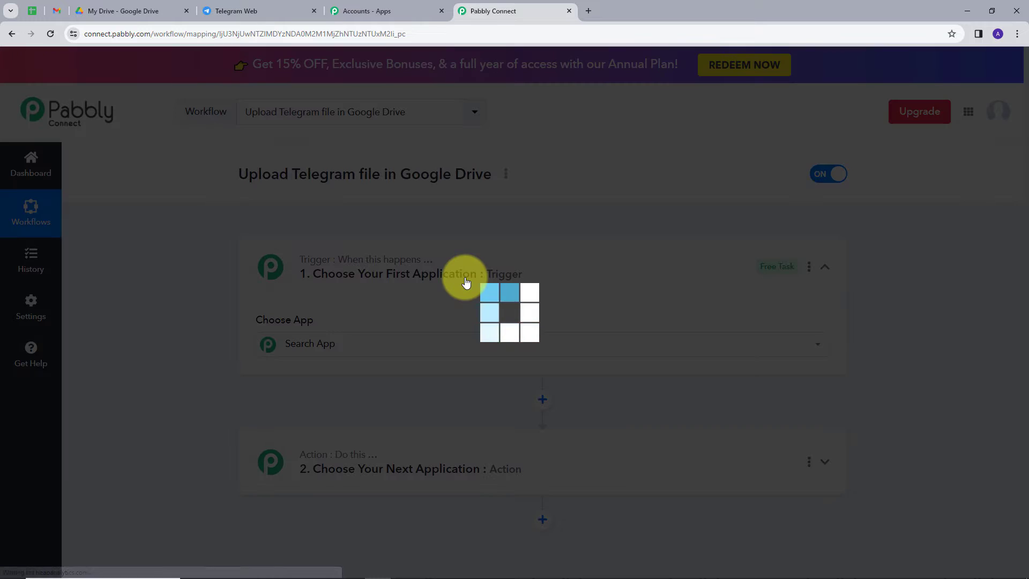
Step: Set the trigger app to Telegram Bot with the Set Webhook / Watch Updates event
{"action": "scroll", "coordinate": [461, 275], "scroll_direction": "down", "scroll_amount": 2}
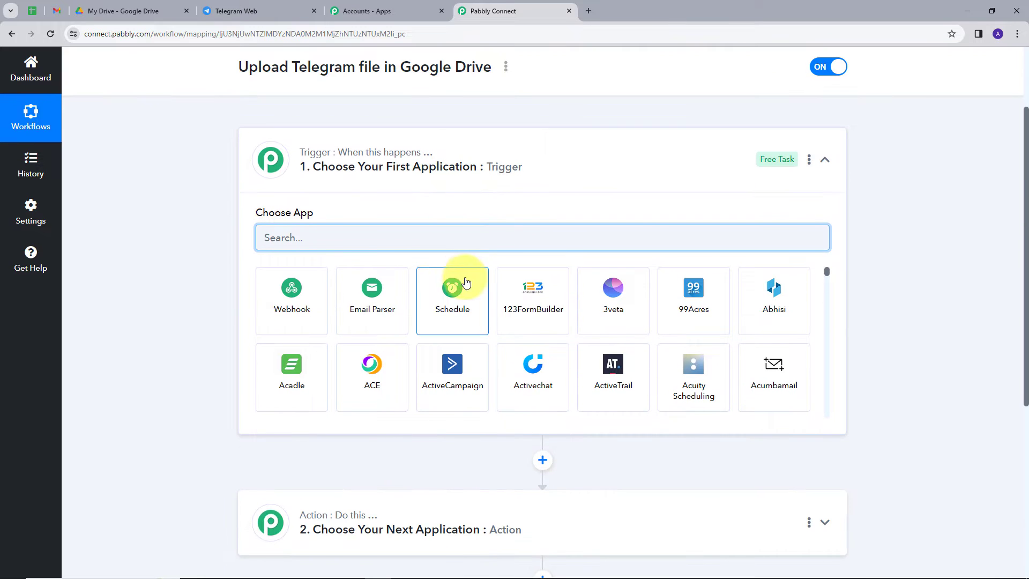
{"action": "scroll", "coordinate": [209, 223], "scroll_direction": "down", "scroll_amount": 1}
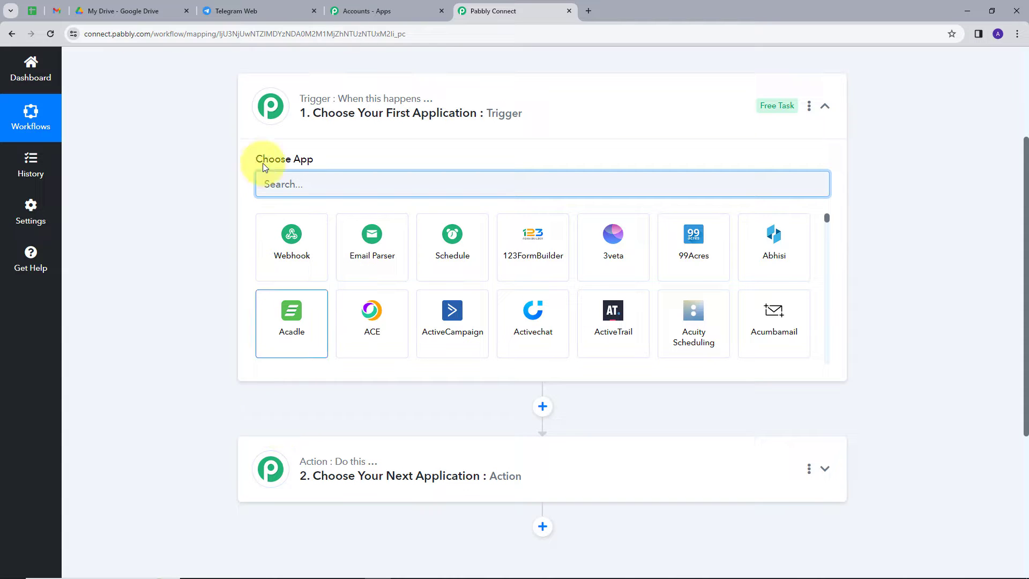
{"action": "scroll", "coordinate": [348, 151], "scroll_direction": "up", "scroll_amount": 1}
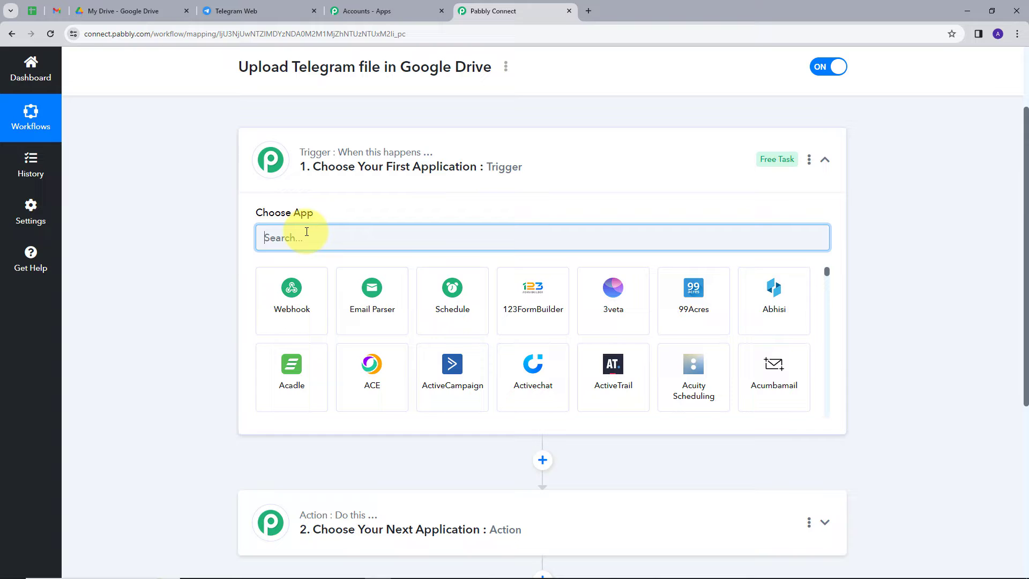
{"action": "type", "text": "tele"}
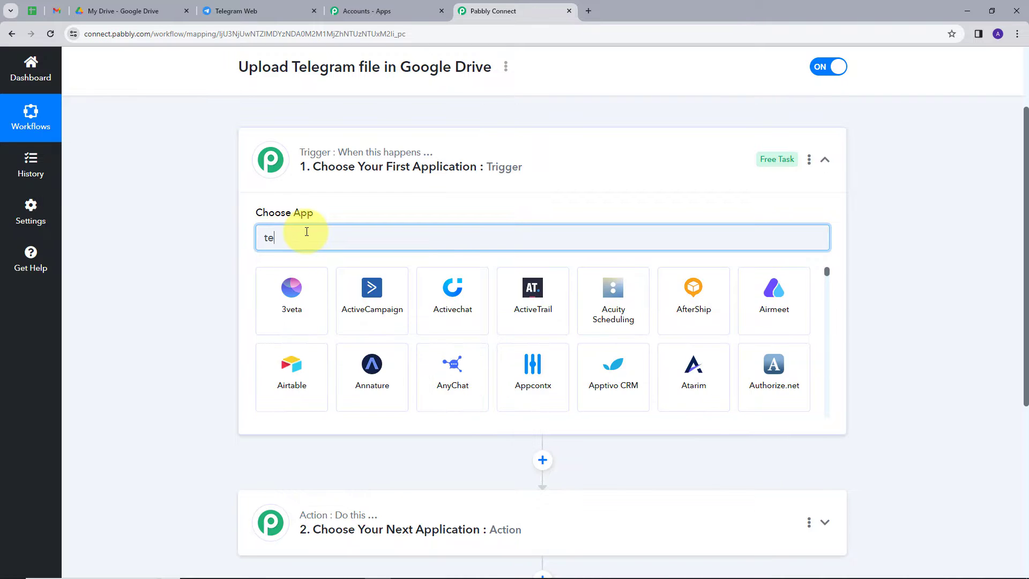
{"action": "left_click", "coordinate": [310, 314]}
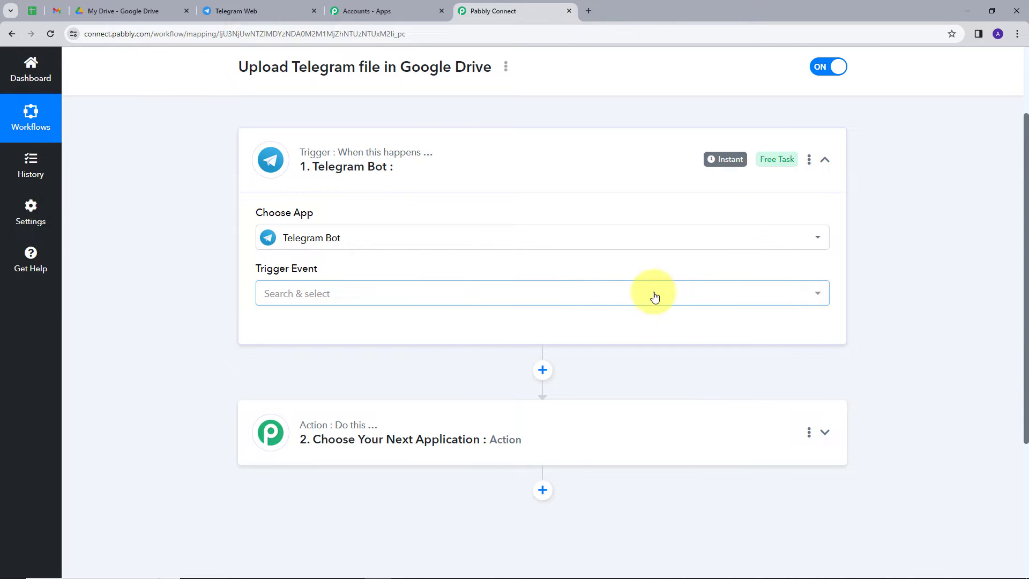
{"action": "left_click", "coordinate": [561, 298]}
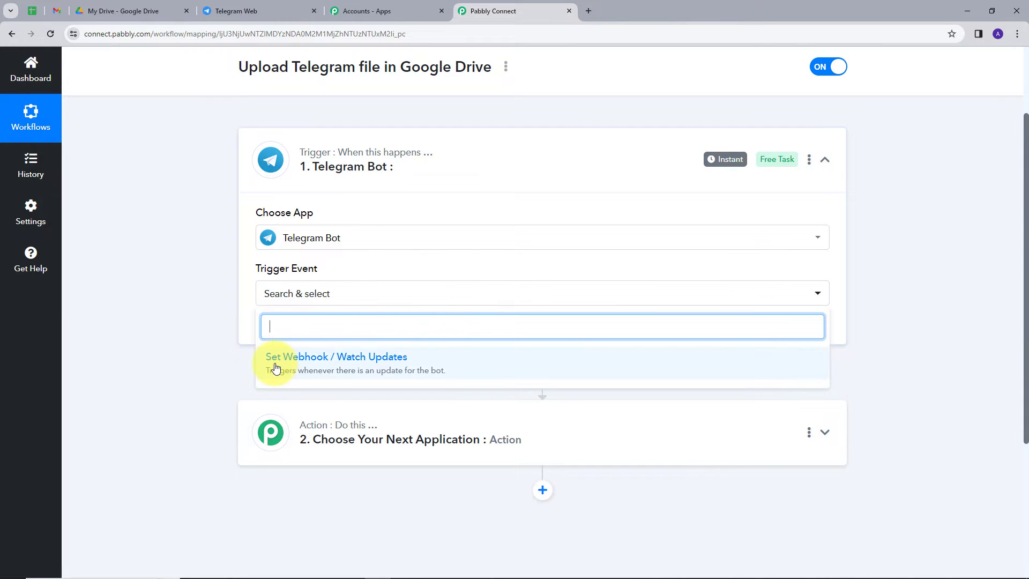
{"action": "left_click", "coordinate": [323, 370]}
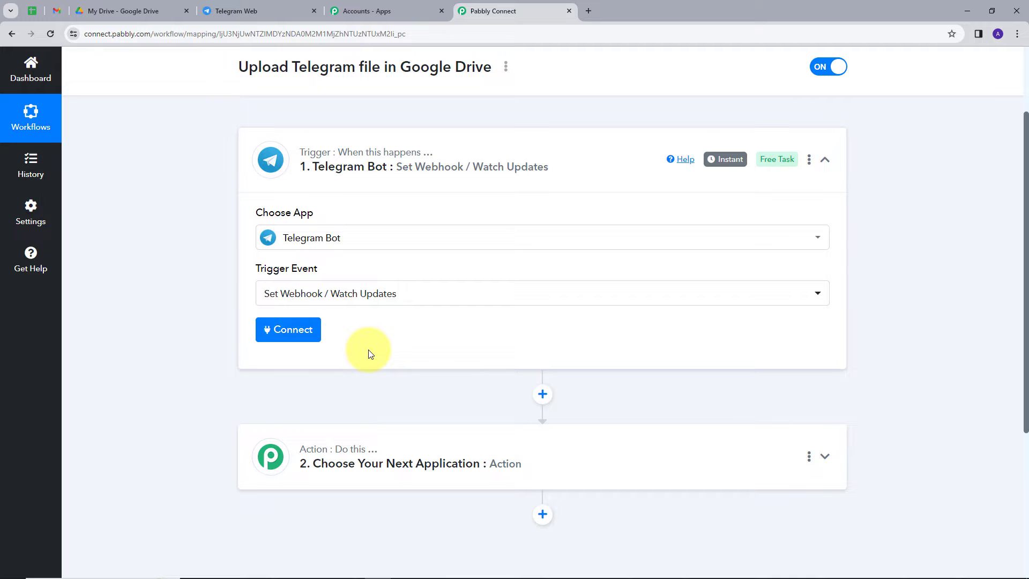
Step: Add a new Telegram Bot connection and highlight the token setup instructions
{"action": "left_click", "coordinate": [284, 335]}
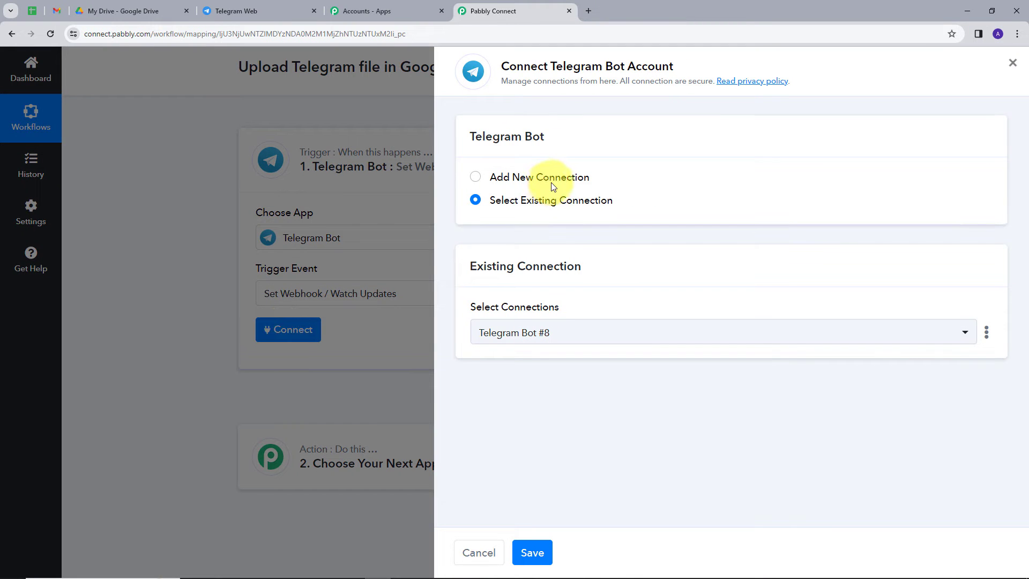
{"action": "left_click", "coordinate": [498, 177]}
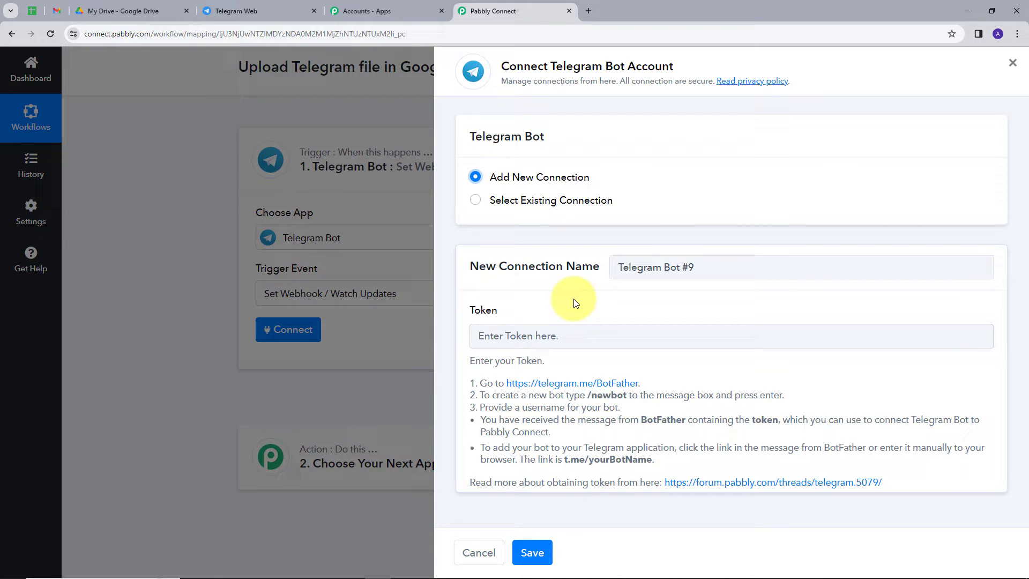
{"action": "left_click_drag", "start_coordinate": [470, 383], "coordinate": [847, 461]}
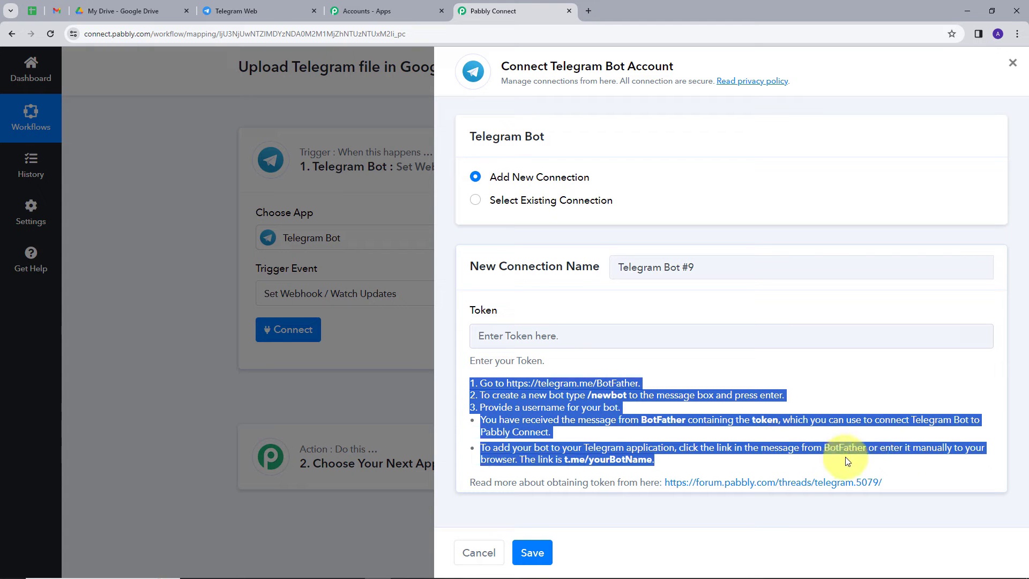
Step: Find BotFather in Telegram Web and send it the /newbot command
{"action": "left_click", "coordinate": [239, 11]}
{"action": "left_click", "coordinate": [117, 66]}
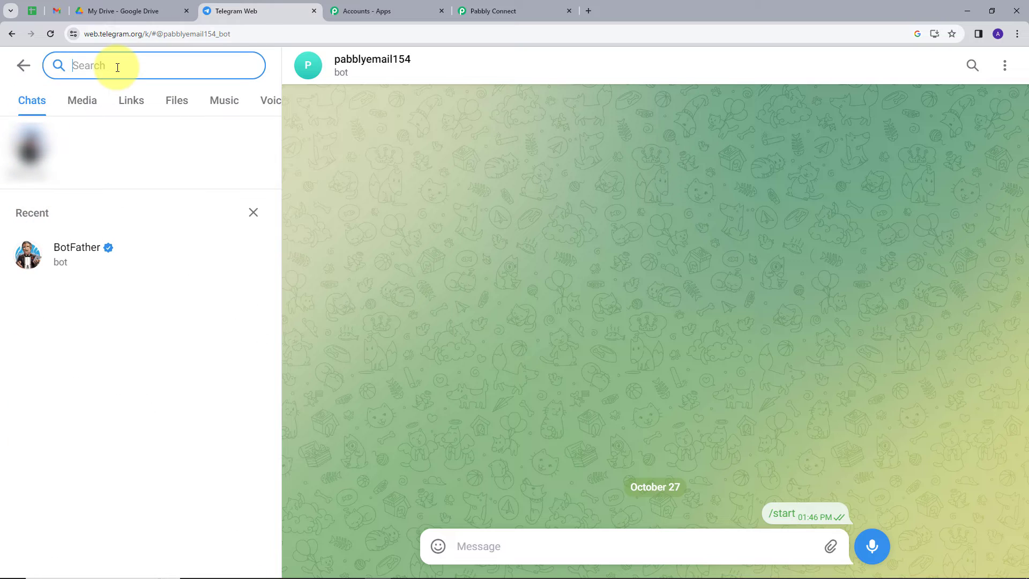
{"action": "type", "text": "bot"}
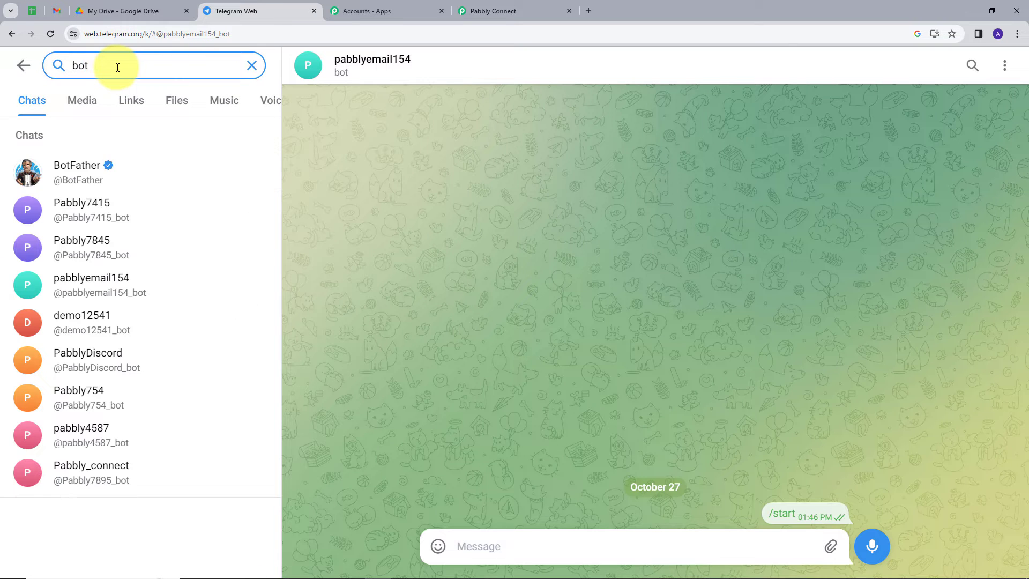
{"action": "left_click", "coordinate": [107, 164]}
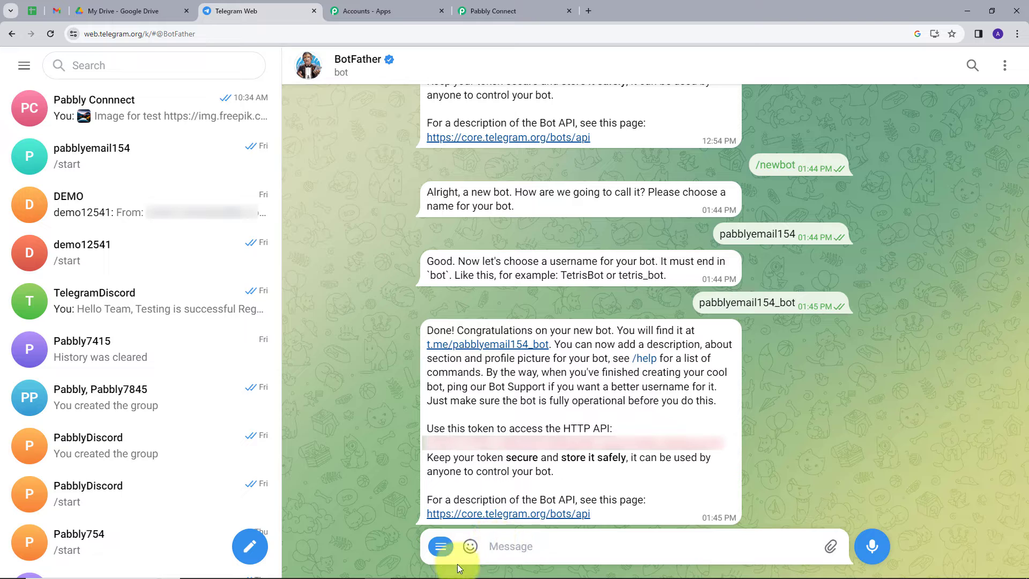
{"action": "left_click", "coordinate": [440, 548]}
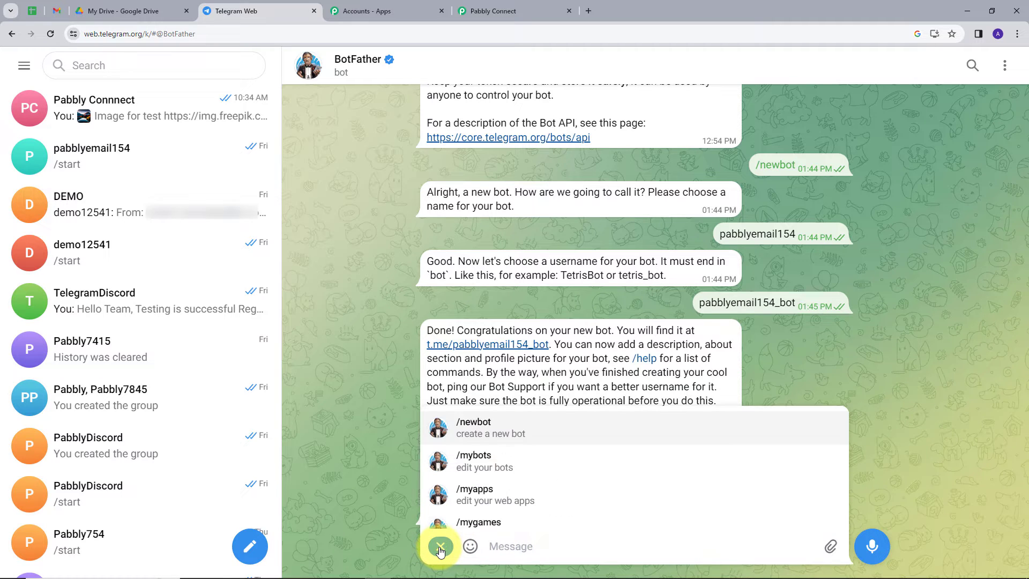
{"action": "left_click", "coordinate": [562, 433]}
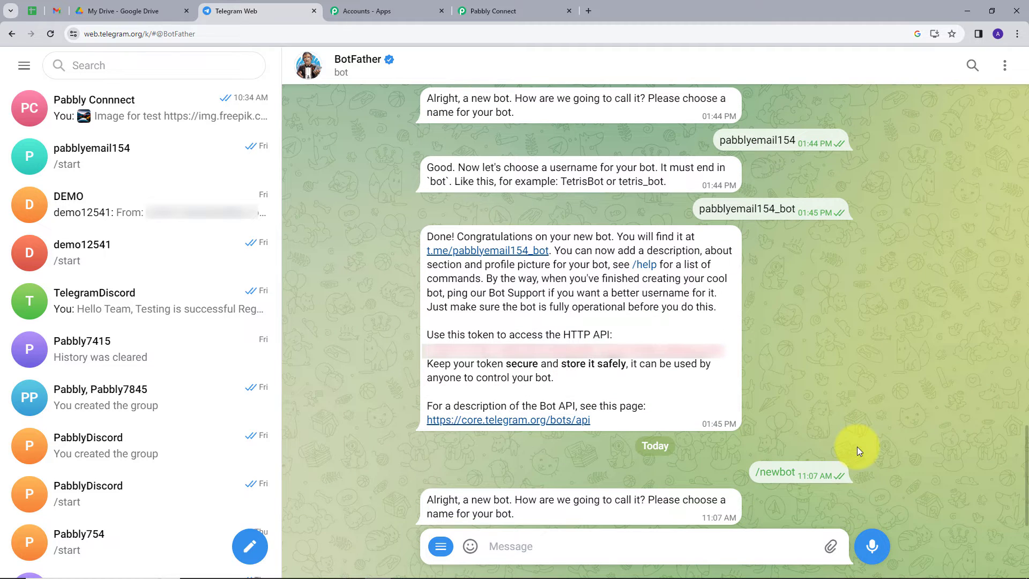
Step: Reply with bot name Pabbly4521 and username Pabbly4521_bot
{"action": "left_click", "coordinate": [520, 546]}
{"action": "type", "text": "Pabbly4521"}
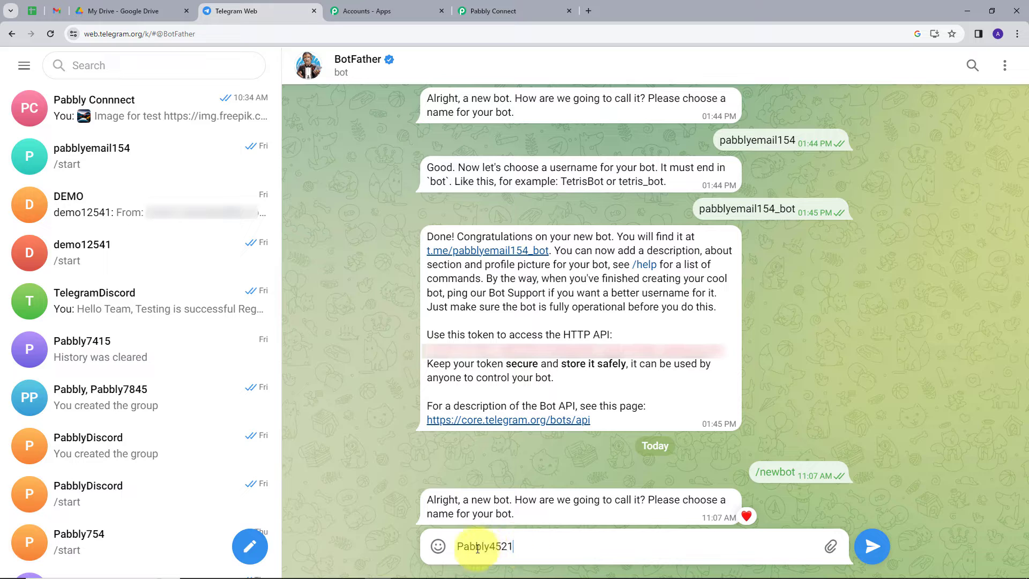
{"action": "left_click", "coordinate": [872, 546]}
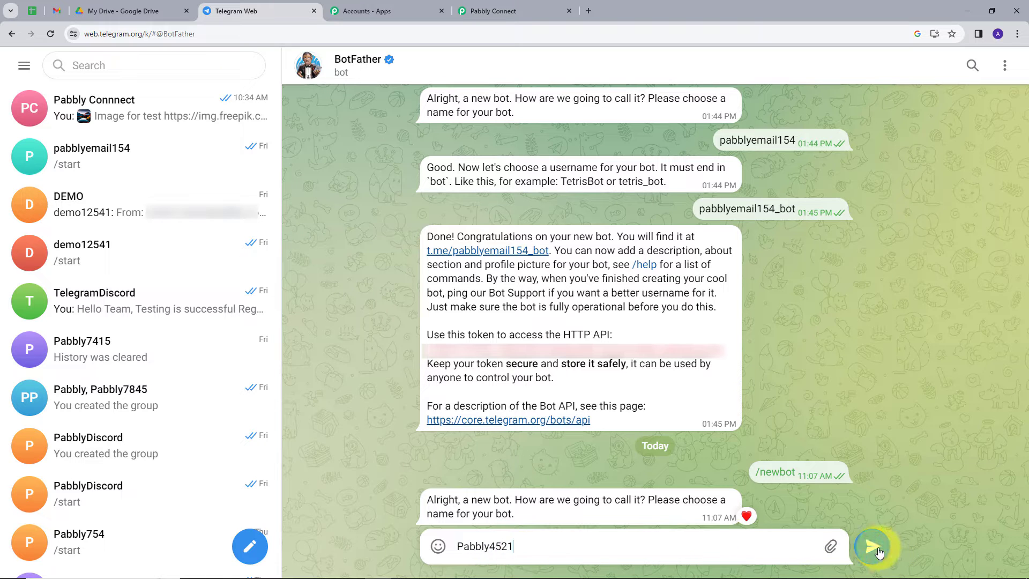
{"action": "mouse_move", "coordinate": [469, 508]}
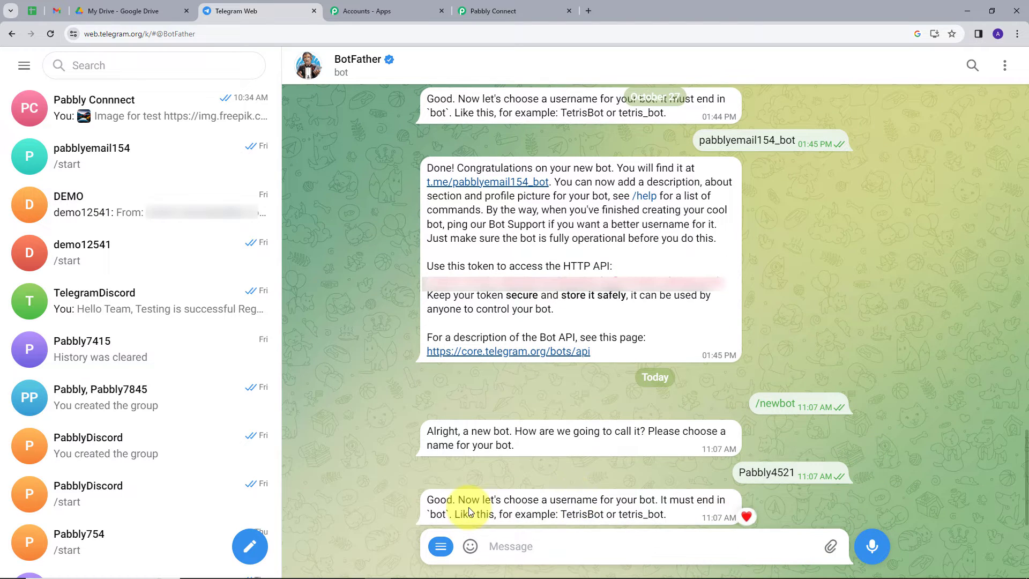
{"action": "left_click", "coordinate": [505, 537]}
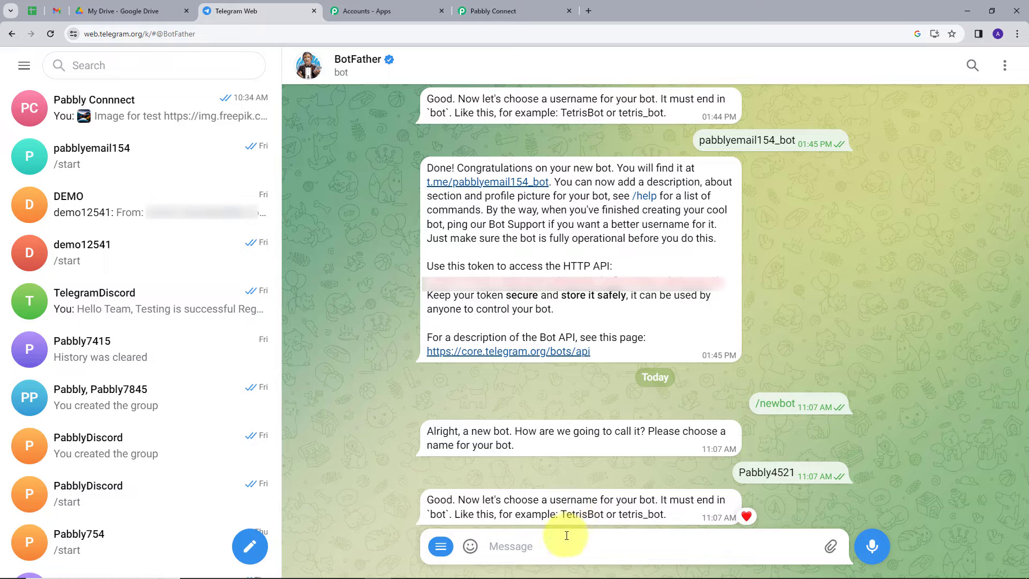
{"action": "type", "text": "Pabbly4521"}
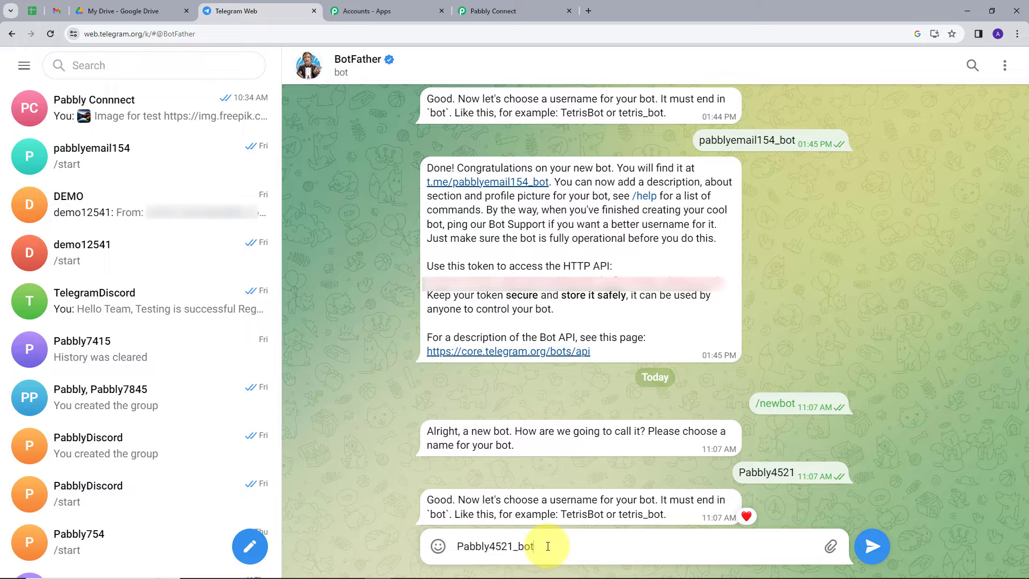
{"action": "left_click", "coordinate": [872, 546]}
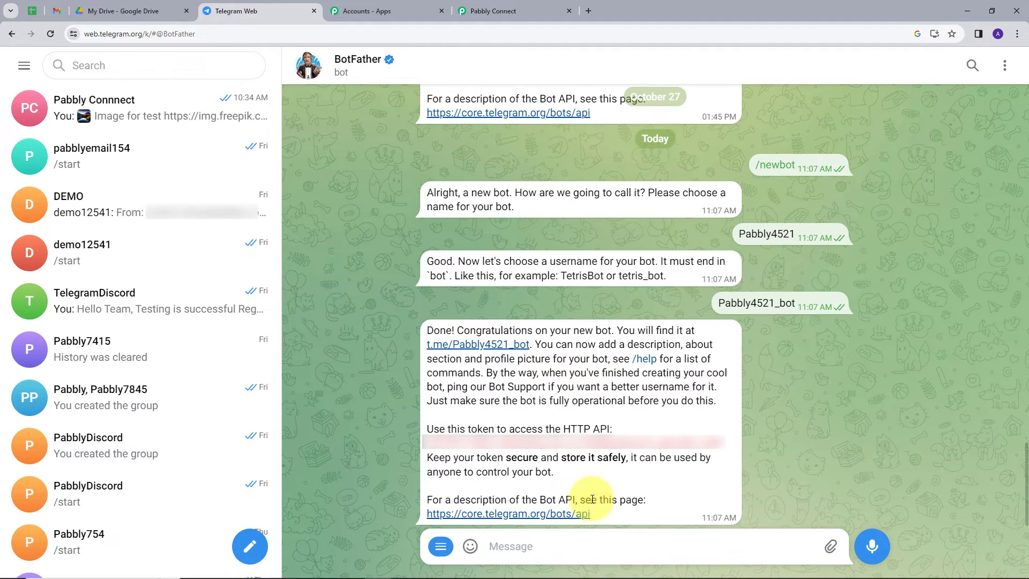
Step: Copy the new bot's HTTP API token and paste it into Pabbly Connect's Token field
{"action": "double_click", "coordinate": [714, 441]}
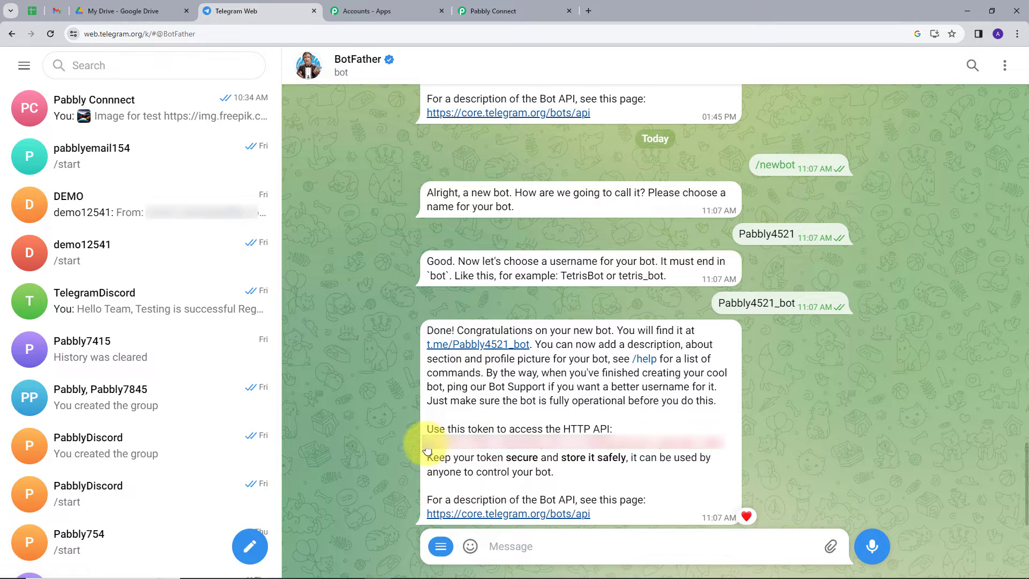
{"action": "left_click_drag", "start_coordinate": [429, 450], "coordinate": [728, 453]}
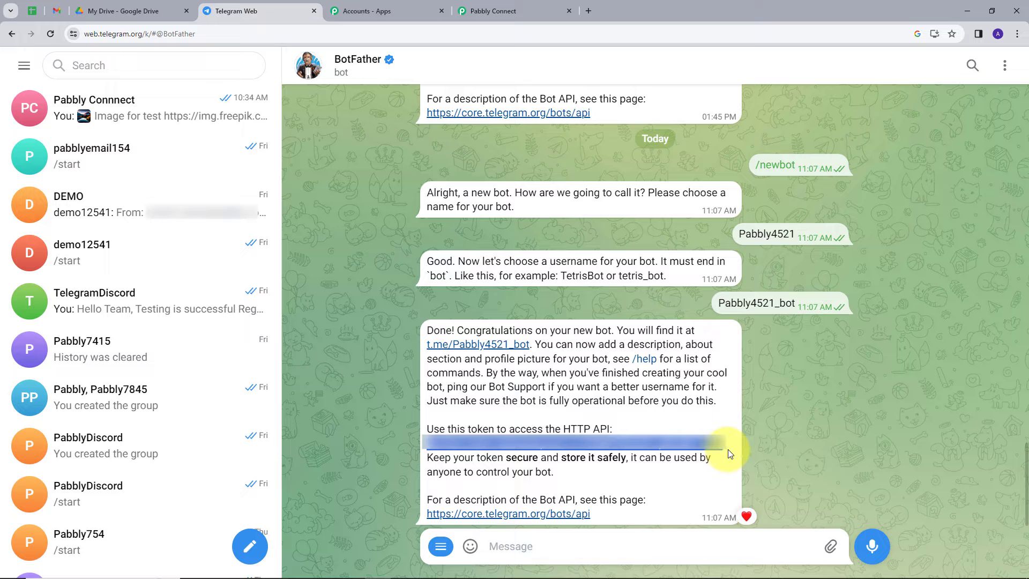
{"action": "left_click", "coordinate": [513, 15]}
{"action": "left_click", "coordinate": [547, 335]}
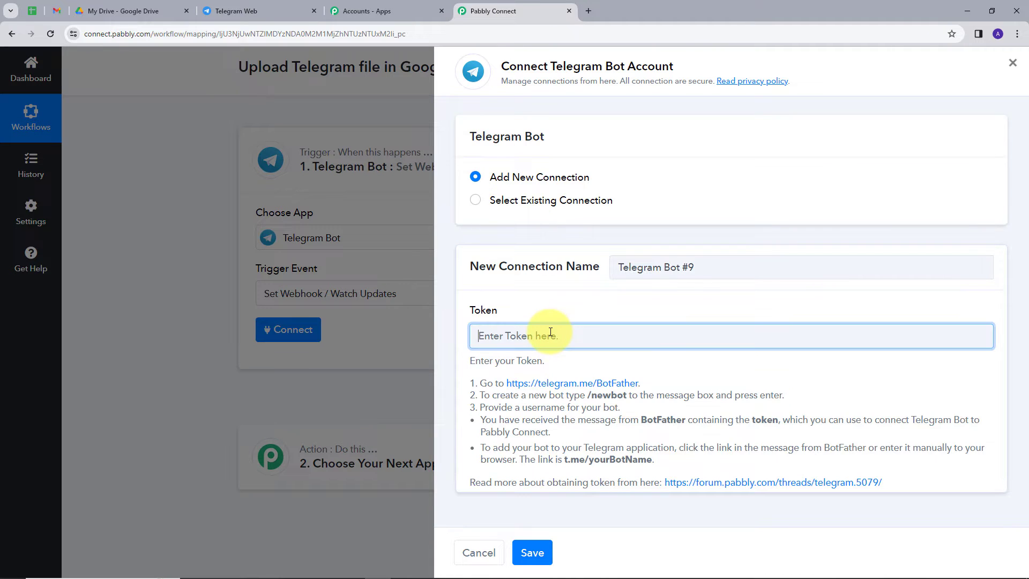
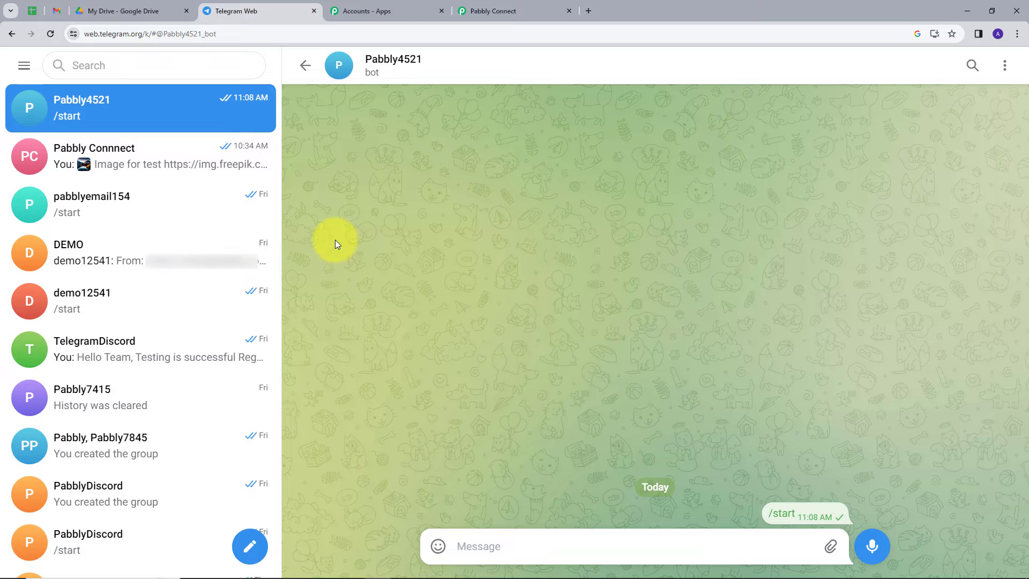
Step: Create a Telegram group named 'Pabbly Drive' with bots Pabbly4521, Pabbly7845 and Pabbly7415
{"action": "left_click", "coordinate": [250, 546]}
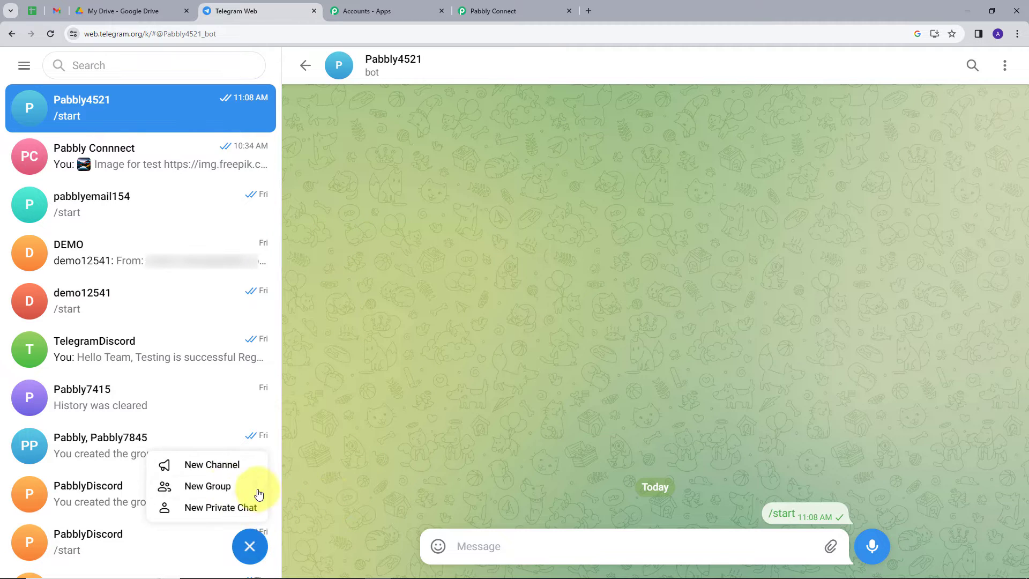
{"action": "left_click", "coordinate": [231, 490]}
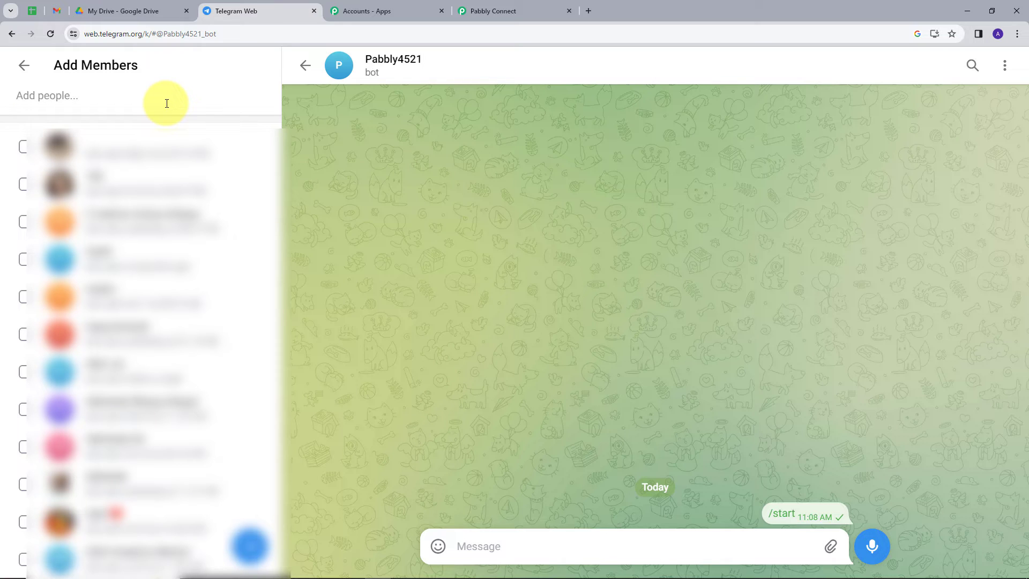
{"action": "type", "text": "Pabbly"}
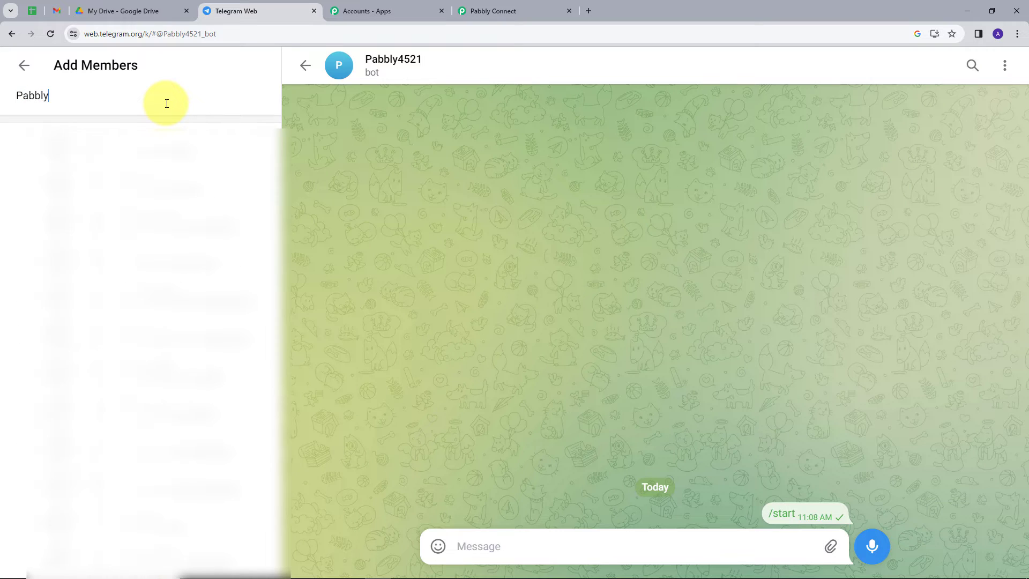
{"action": "left_click", "coordinate": [25, 185]}
{"action": "left_click", "coordinate": [23, 185]}
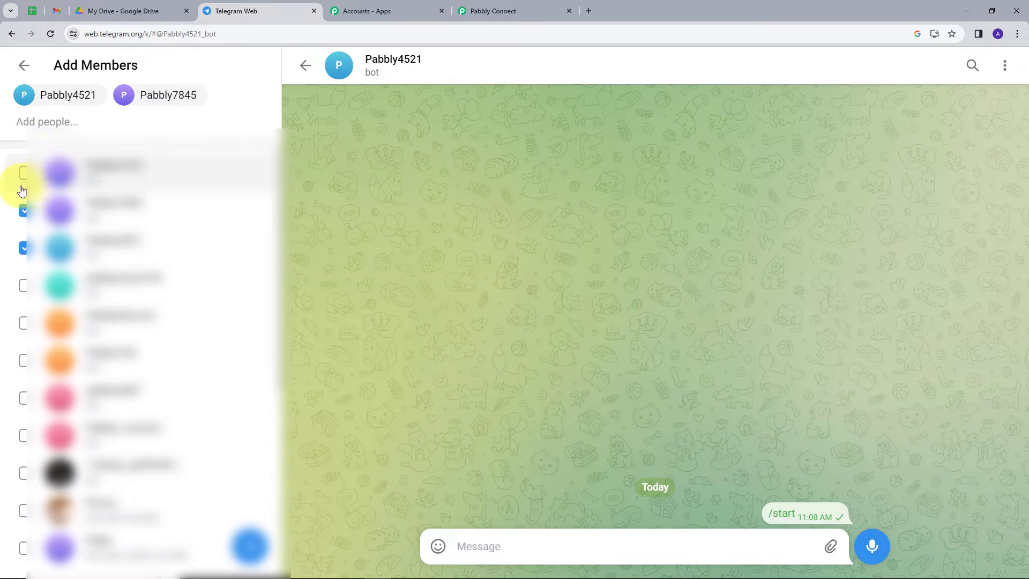
{"action": "left_click", "coordinate": [24, 176]}
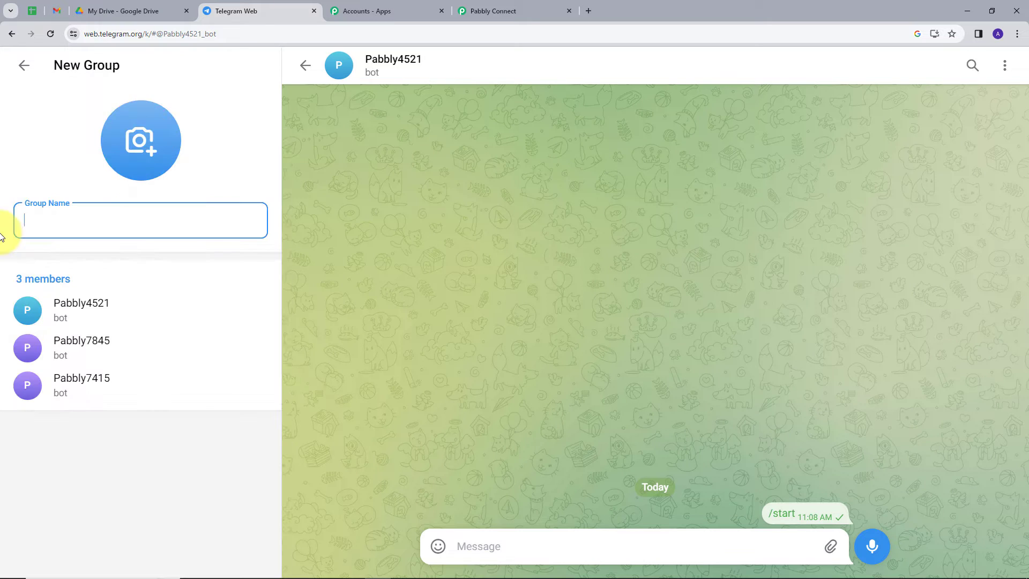
{"action": "type", "text": "Pabbly Drive"}
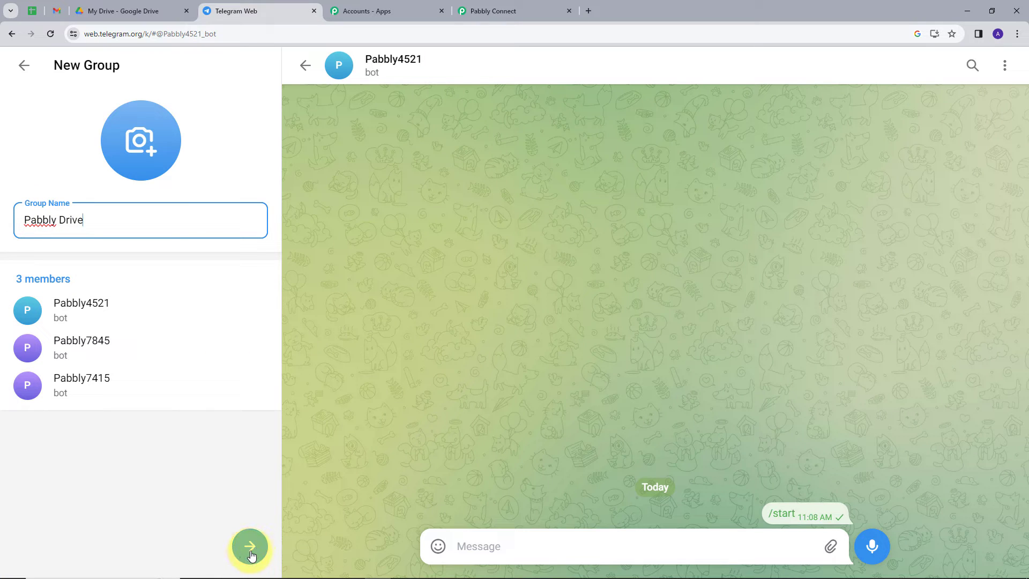
{"action": "left_click", "coordinate": [250, 549]}
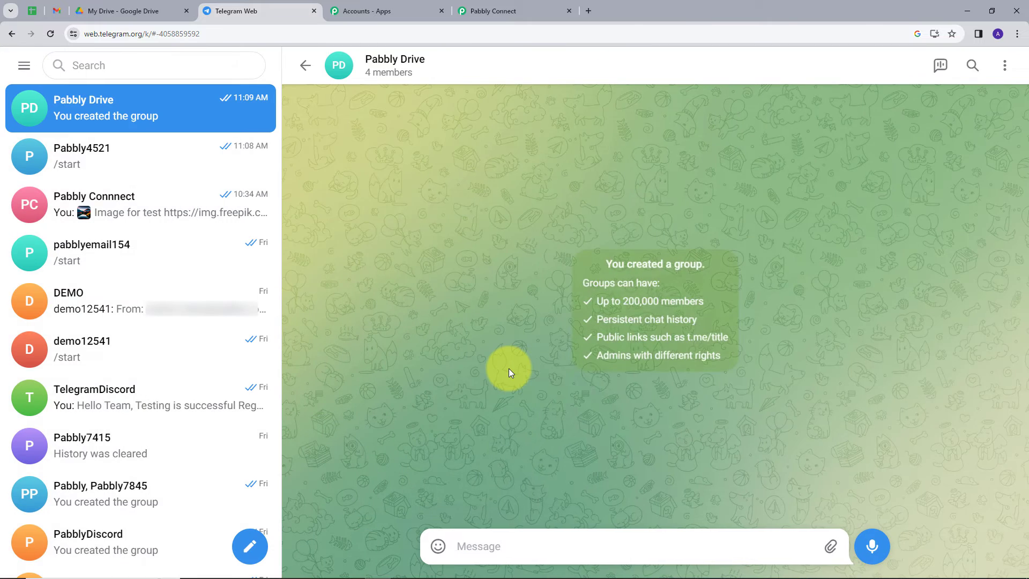
Step: Reload and reopen the Pabbly Drive group profile, where Pabbly4521 is shown as admin
{"action": "left_click", "coordinate": [364, 60]}
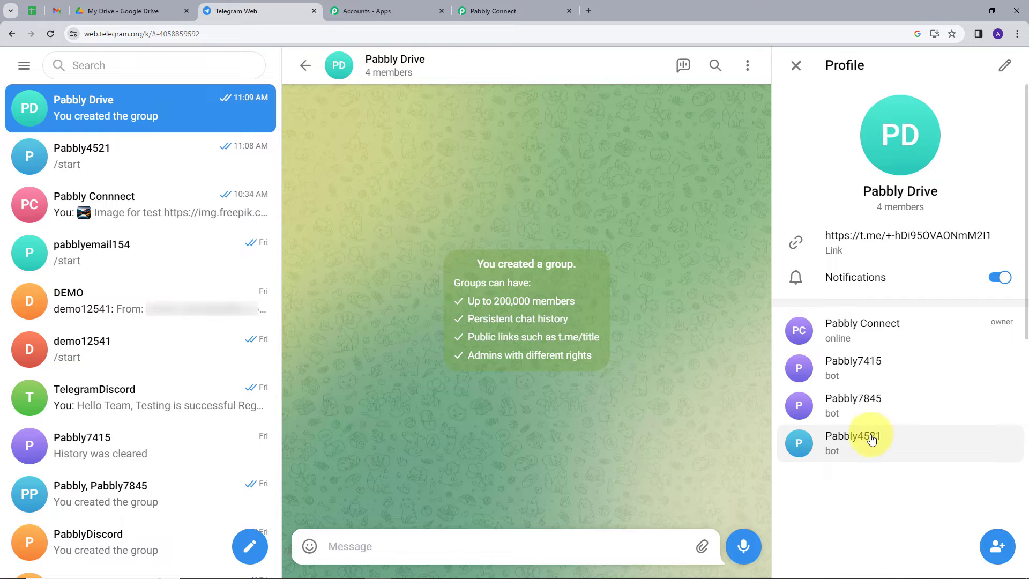
{"action": "left_click", "coordinate": [52, 32]}
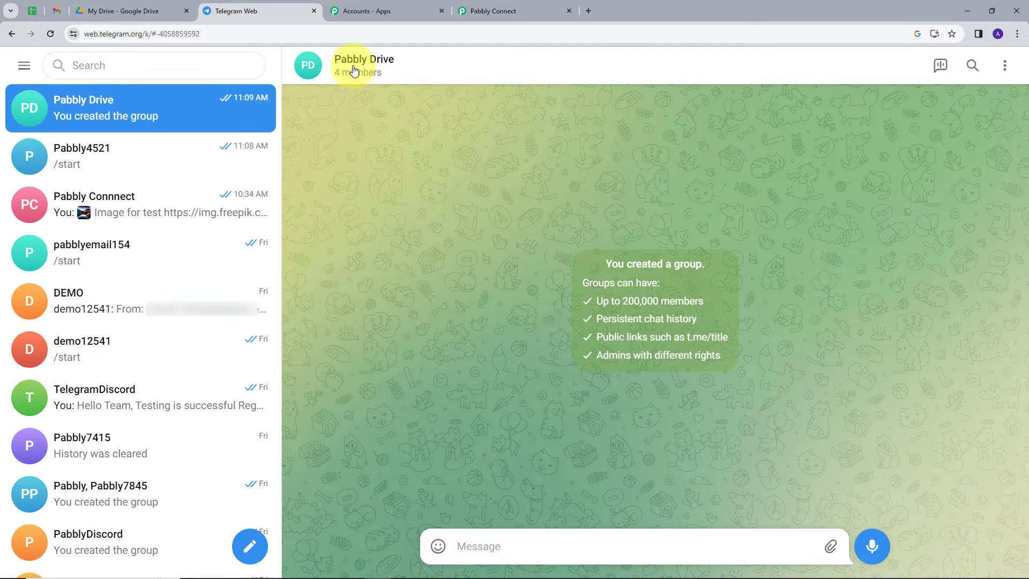
{"action": "left_click", "coordinate": [345, 64]}
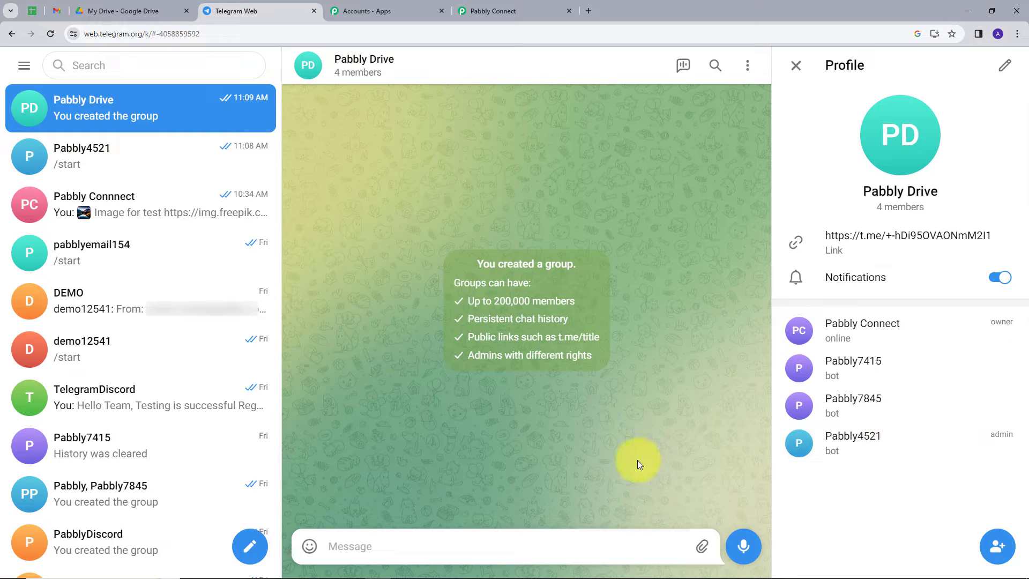
Step: Send 'Pabbly Logo' with the image URL to the group, then return to Pabbly Connect
{"action": "key", "text": "Escape"}
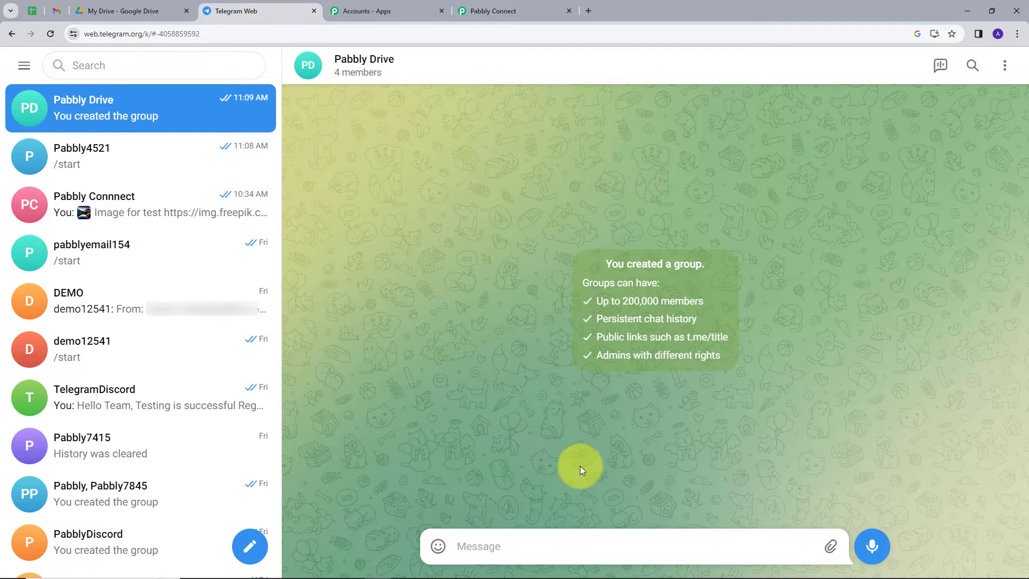
{"action": "type", "text": "Pabbly Logo  https://images.ctfassets.net/dm4oa8qtogq0/5obRDGMS4eHjvdxTv3Byij/6e81f6152cdd7708ae9ae293a9de01cf/Todoist-PC_Logo.png"}
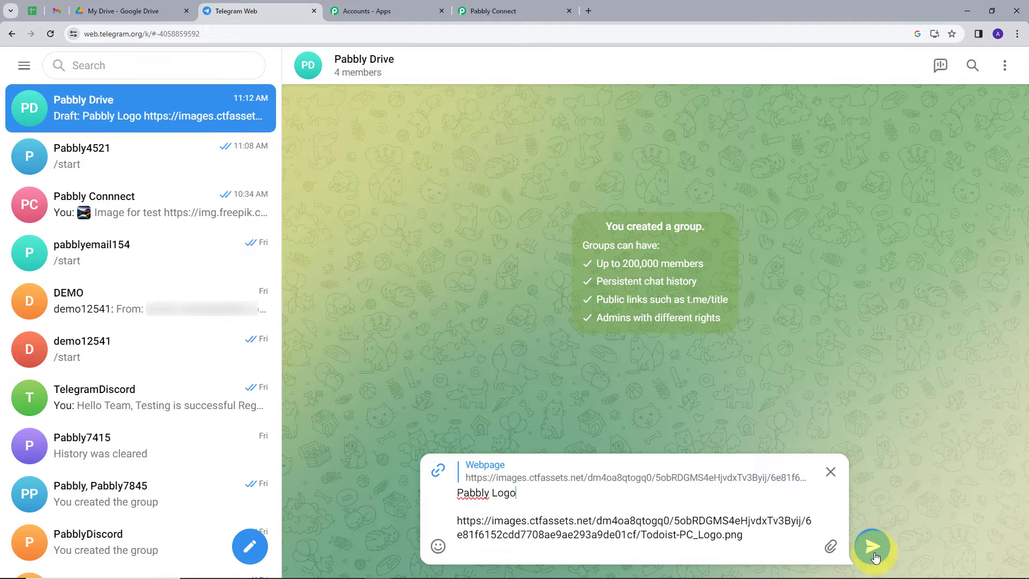
{"action": "left_click", "coordinate": [873, 546]}
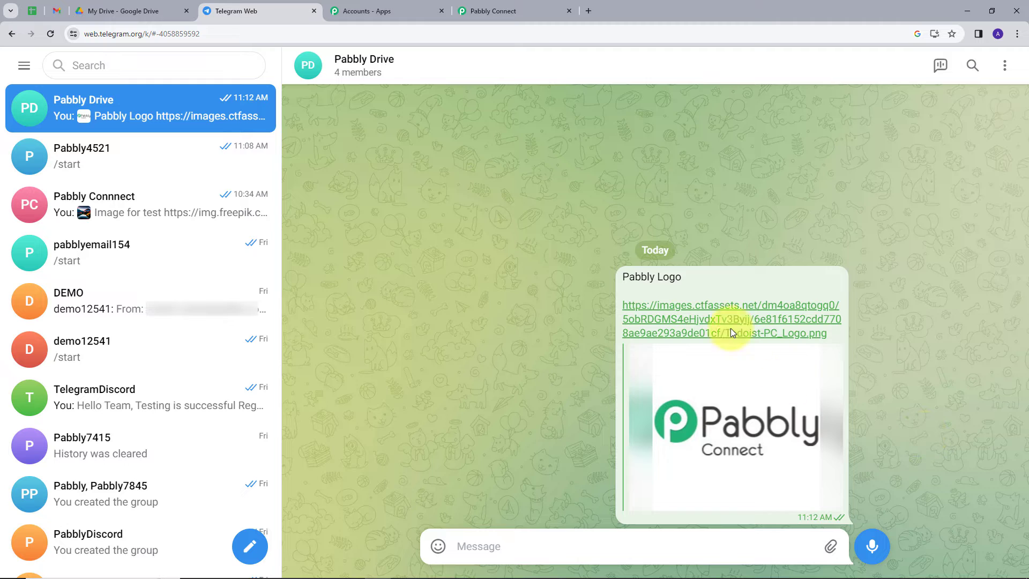
{"action": "left_click", "coordinate": [510, 19]}
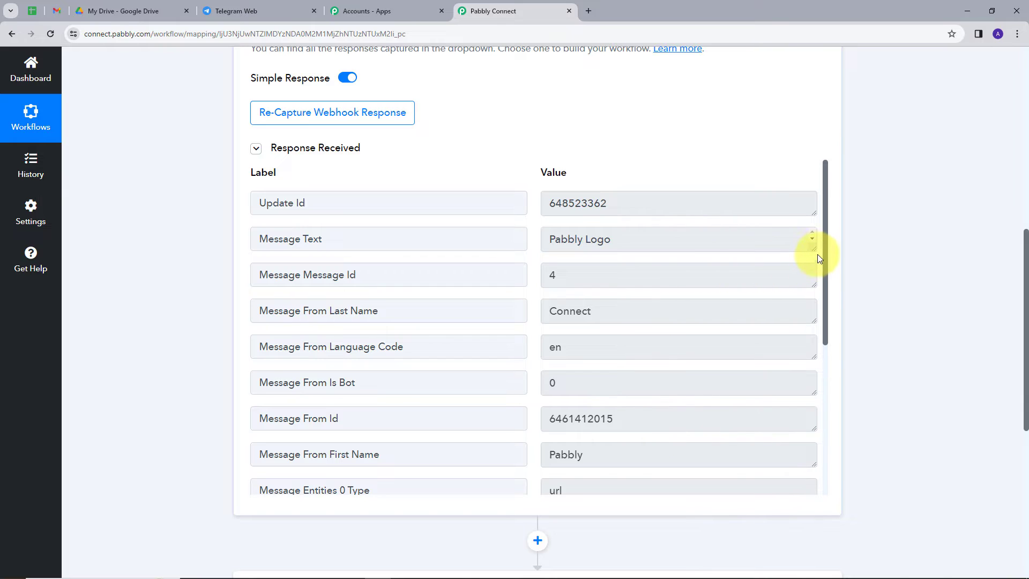
Step: Enlarge the captured Message Text to inspect 'Pabbly Logo' and the full image URL
{"action": "left_click_drag", "start_coordinate": [814, 252], "coordinate": [810, 322]}
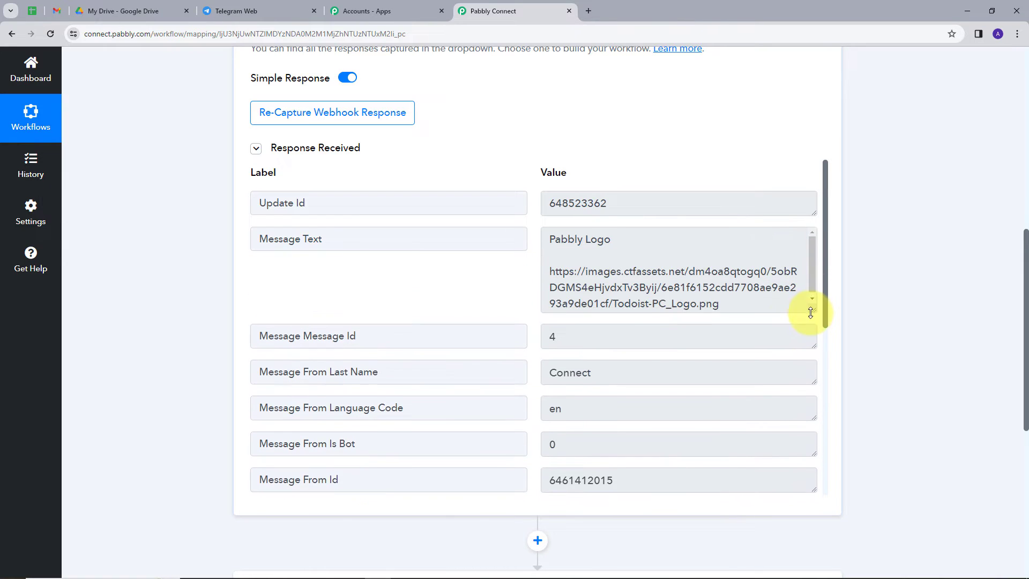
{"action": "left_click", "coordinate": [549, 274]}
{"action": "left_click_drag", "start_coordinate": [549, 274], "coordinate": [708, 322]}
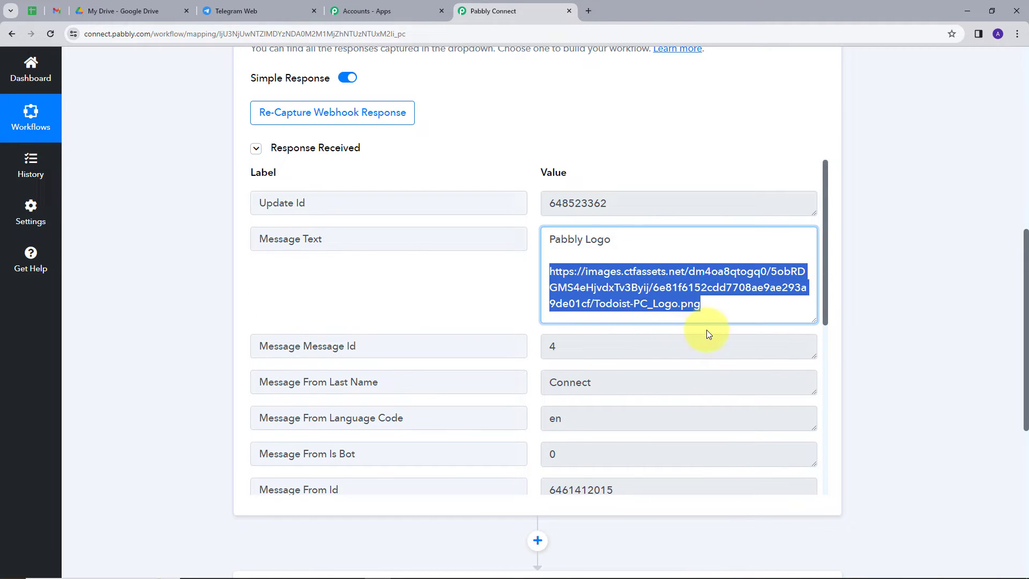
{"action": "left_click_drag", "start_coordinate": [548, 239], "coordinate": [642, 243]}
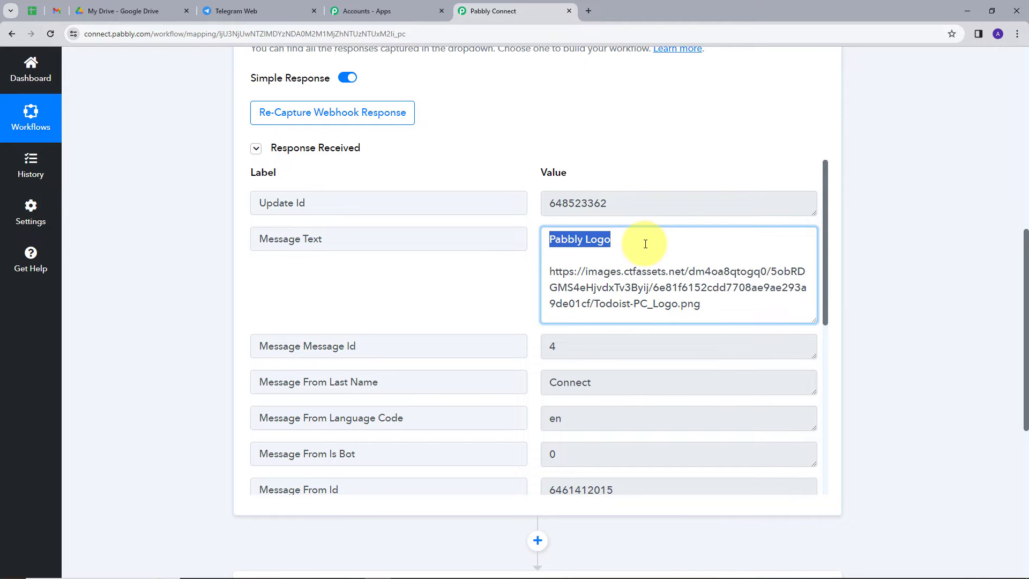
{"action": "left_click", "coordinate": [739, 144]}
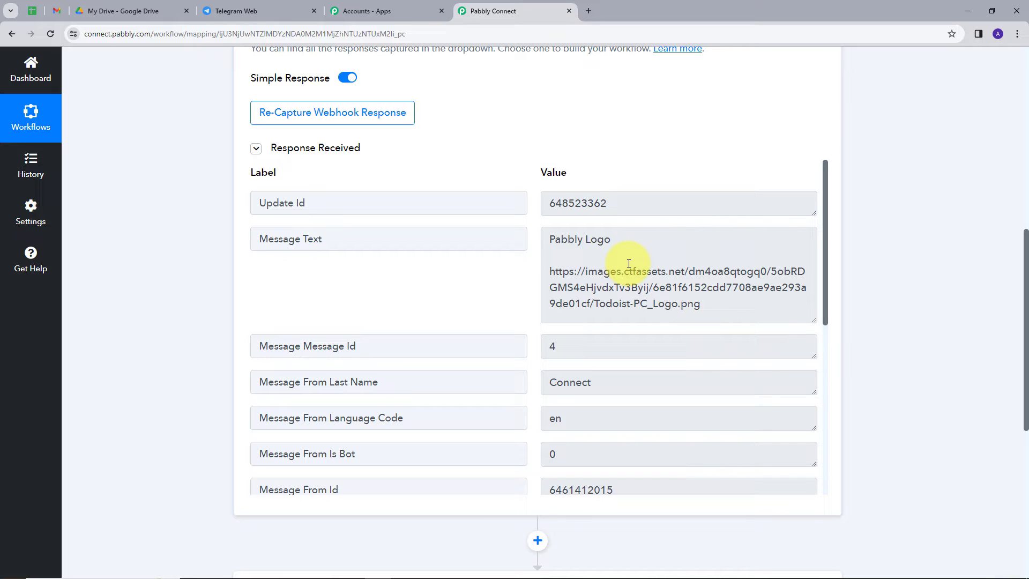
{"action": "scroll", "coordinate": [915, 278], "scroll_direction": "down", "scroll_amount": 4}
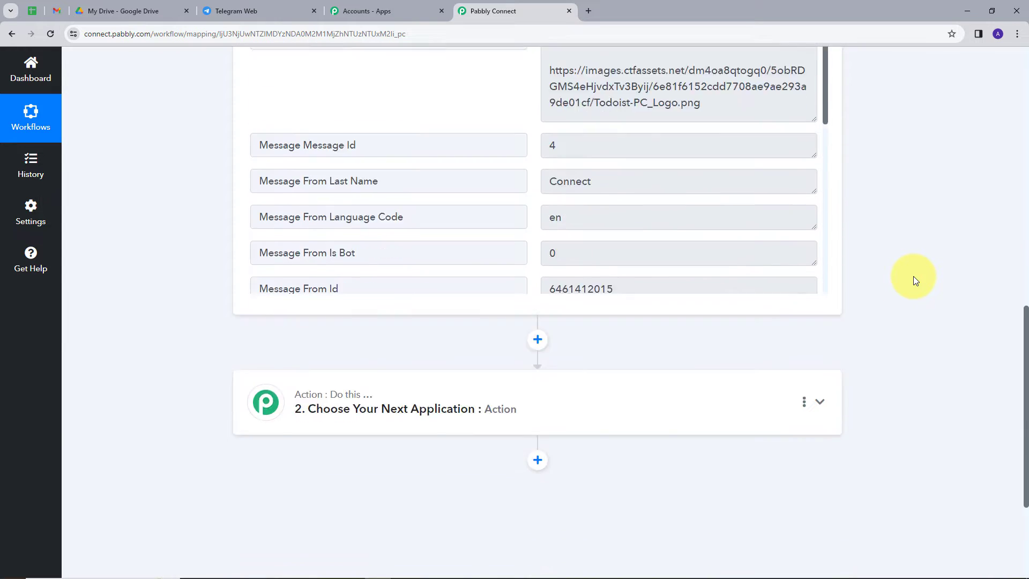
Step: Add Text Formatter by Pabbly as the next action with the Split Text event, and connect it
{"action": "left_click", "coordinate": [376, 408]}
{"action": "type", "text": "tex"}
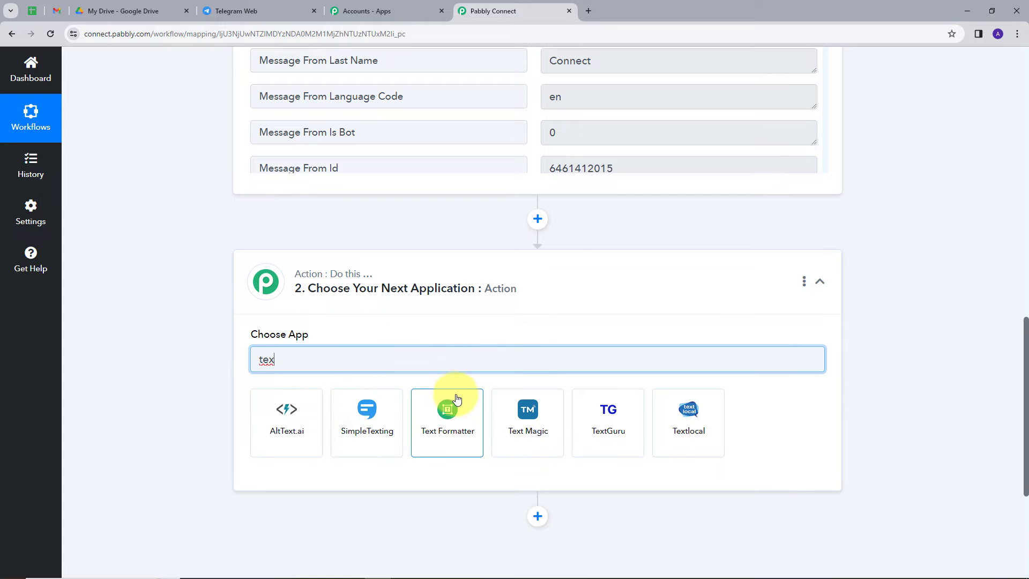
{"action": "left_click", "coordinate": [450, 421]}
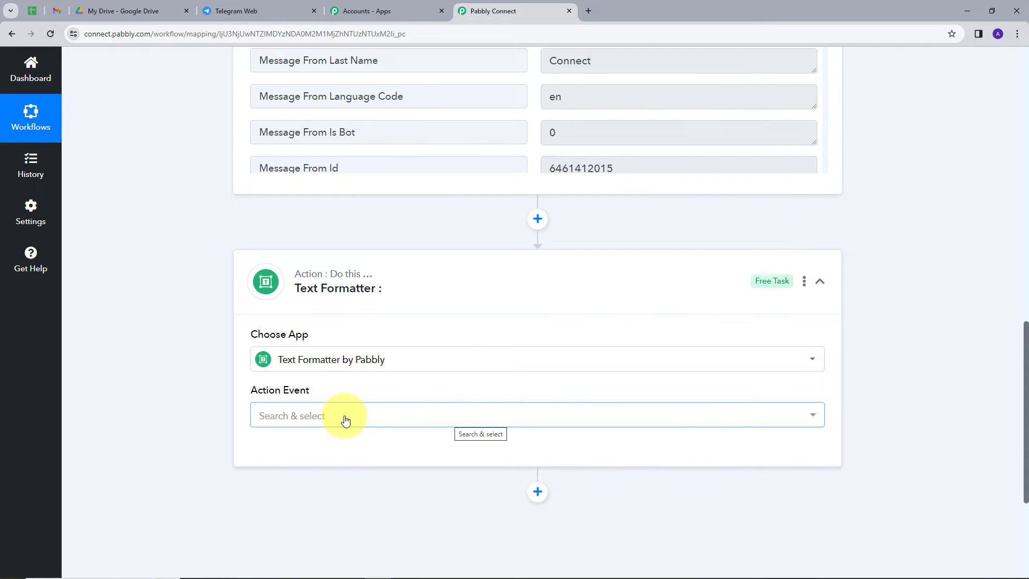
{"action": "left_click", "coordinate": [345, 422]}
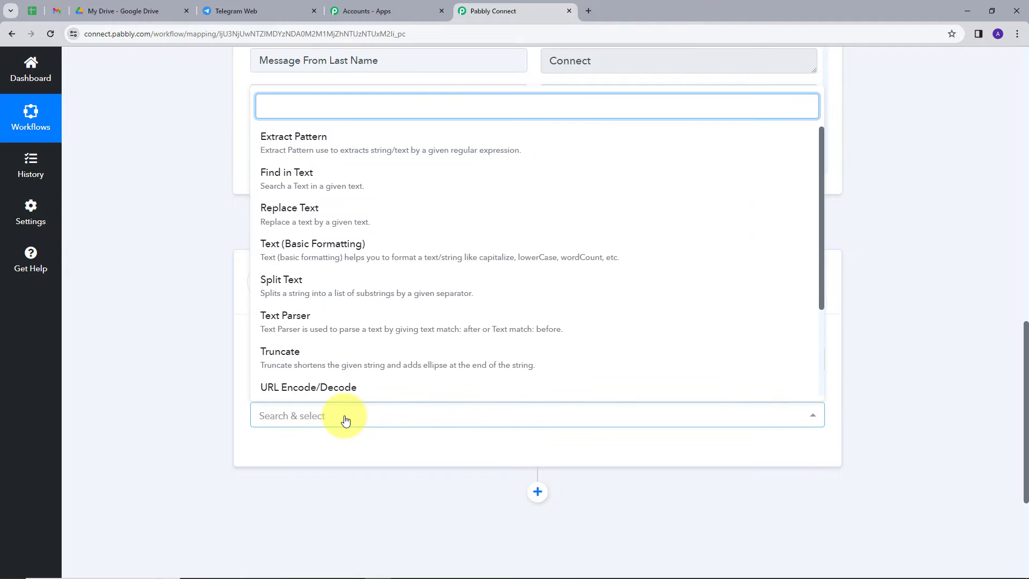
{"action": "left_click", "coordinate": [294, 297]}
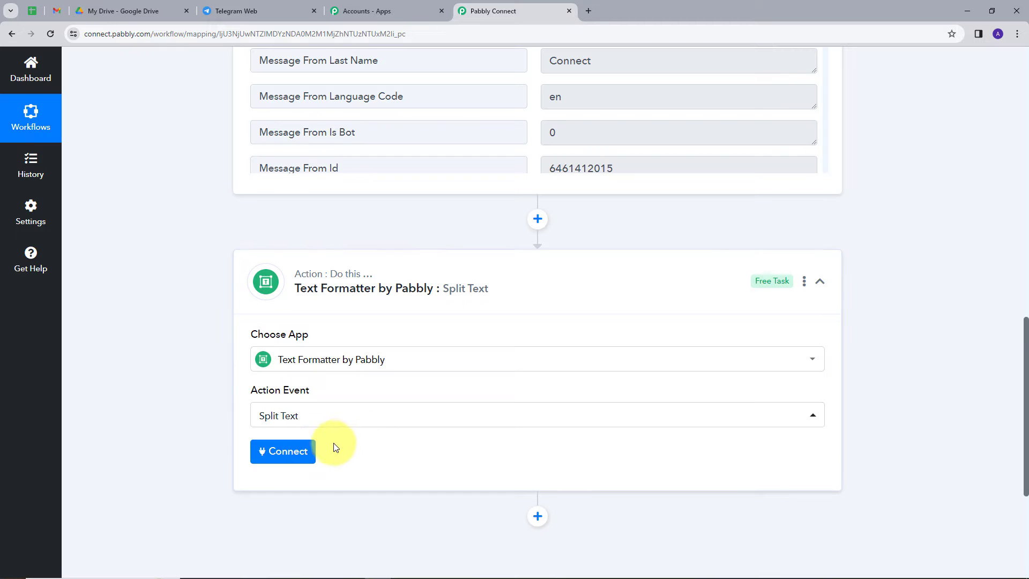
{"action": "left_click", "coordinate": [289, 451]}
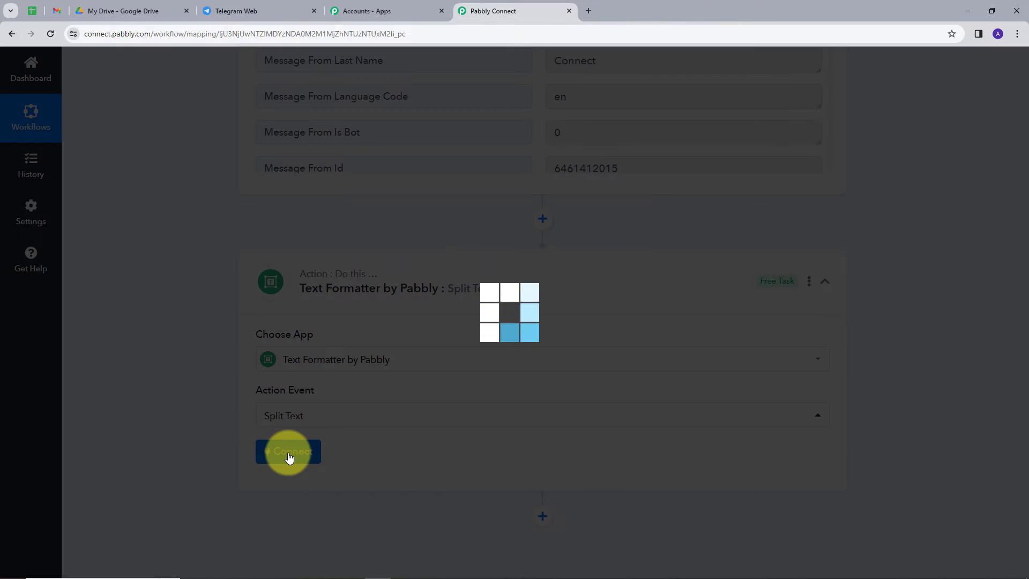
{"action": "scroll", "coordinate": [293, 359], "scroll_direction": "down", "scroll_amount": 3}
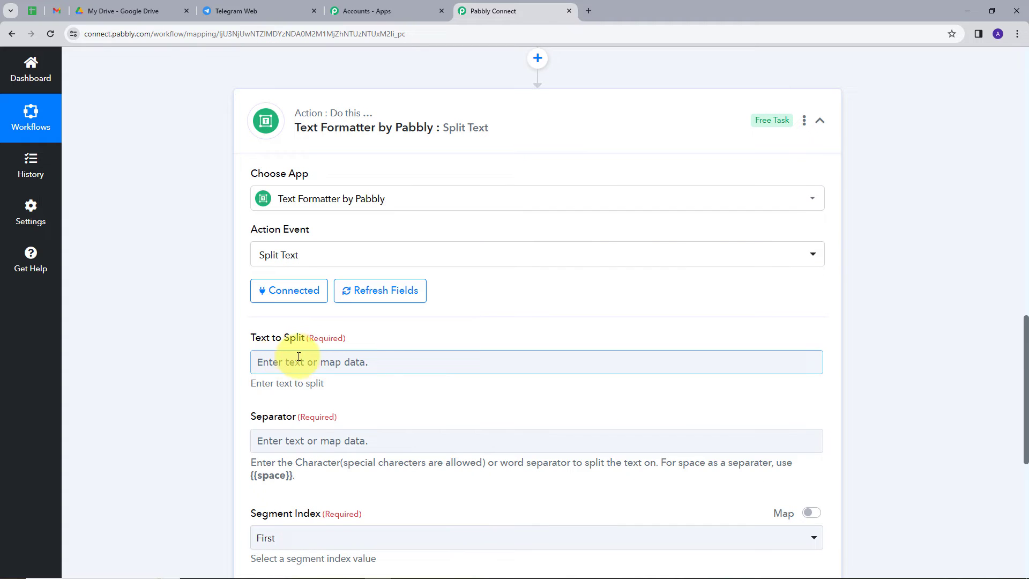
Step: Map the Telegram Message Text into the Text to Split field
{"action": "left_click", "coordinate": [384, 362]}
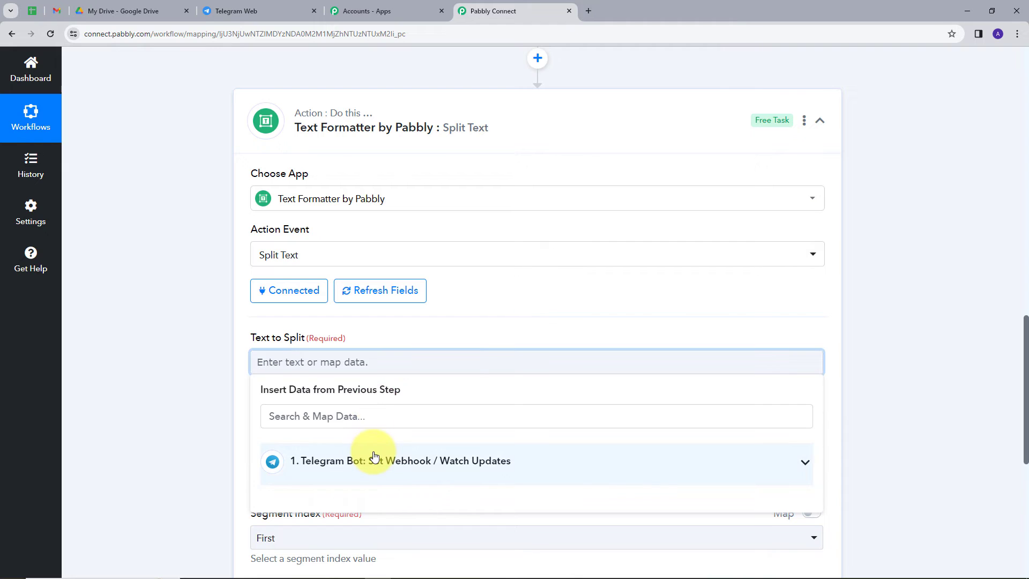
{"action": "left_click", "coordinate": [668, 473]}
{"action": "scroll", "coordinate": [540, 395], "scroll_direction": "down", "scroll_amount": 2}
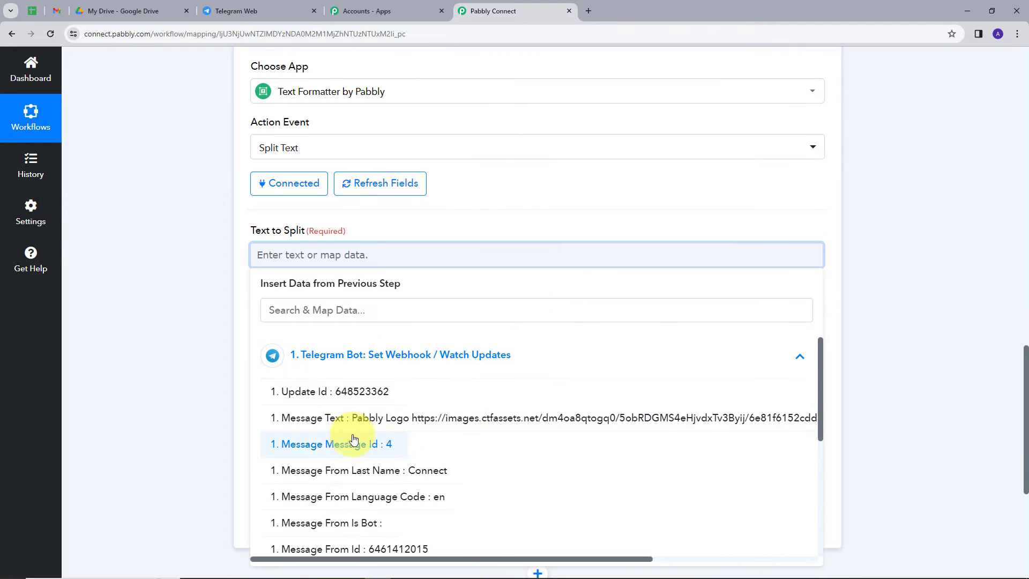
{"action": "left_click", "coordinate": [325, 424]}
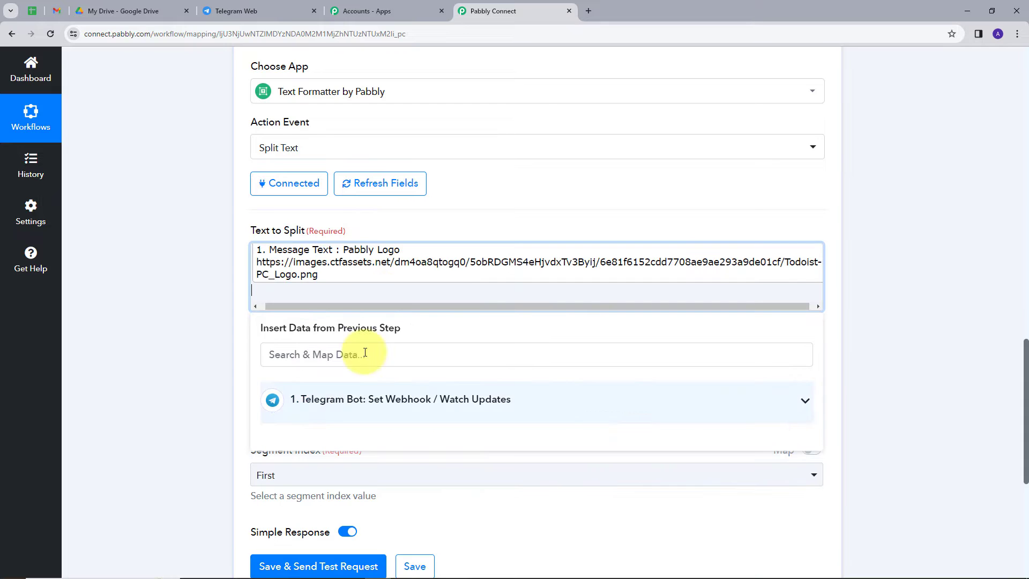
{"action": "left_click", "coordinate": [421, 223]}
{"action": "scroll", "coordinate": [343, 283], "scroll_direction": "up", "scroll_amount": 1}
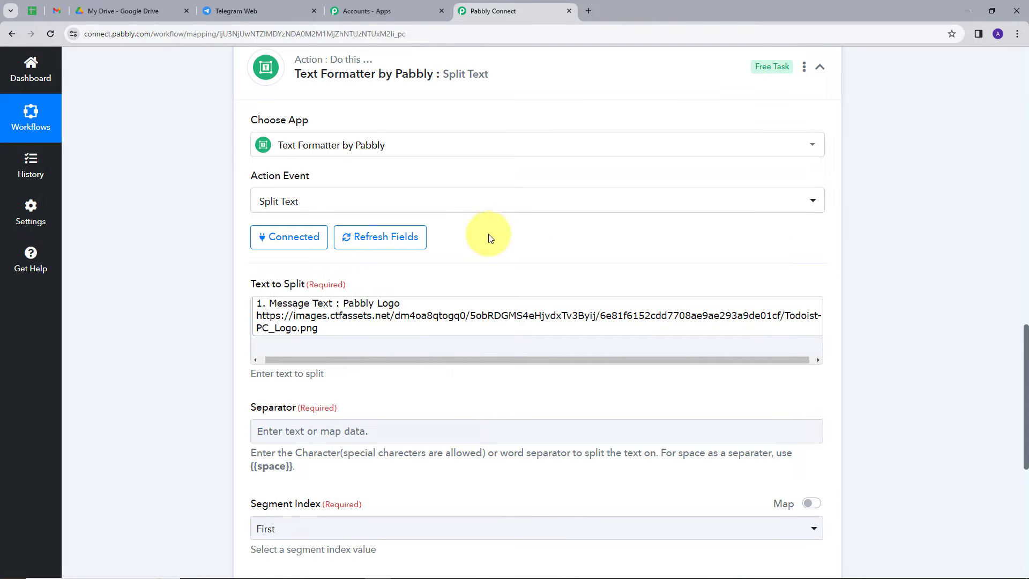
{"action": "scroll", "coordinate": [488, 234], "scroll_direction": "down", "scroll_amount": 2}
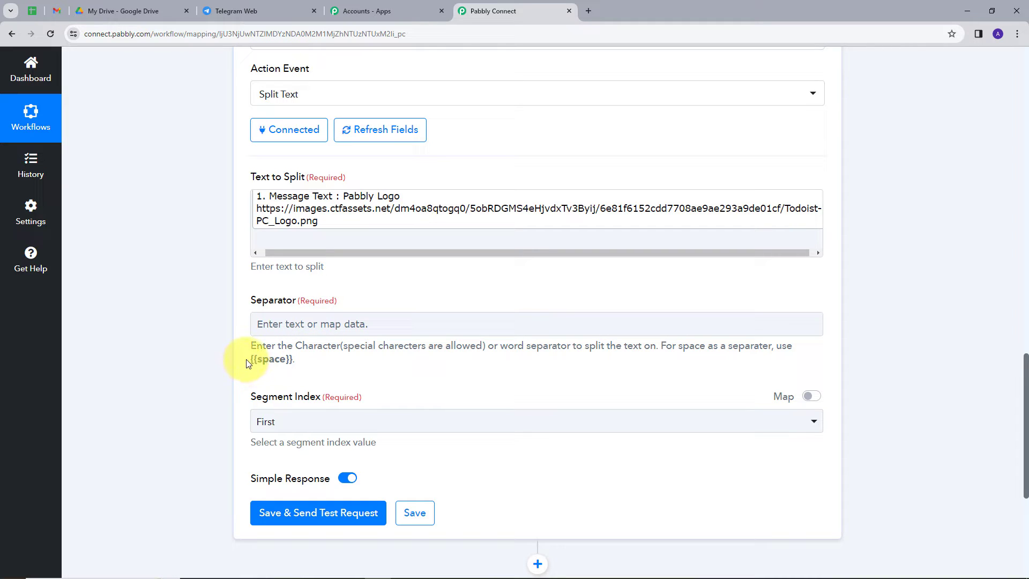
Step: Set the Separator to the {{space}} token copied from the help text
{"action": "left_click_drag", "start_coordinate": [250, 359], "coordinate": [294, 371]}
{"action": "key", "text": "ctrl+c"}
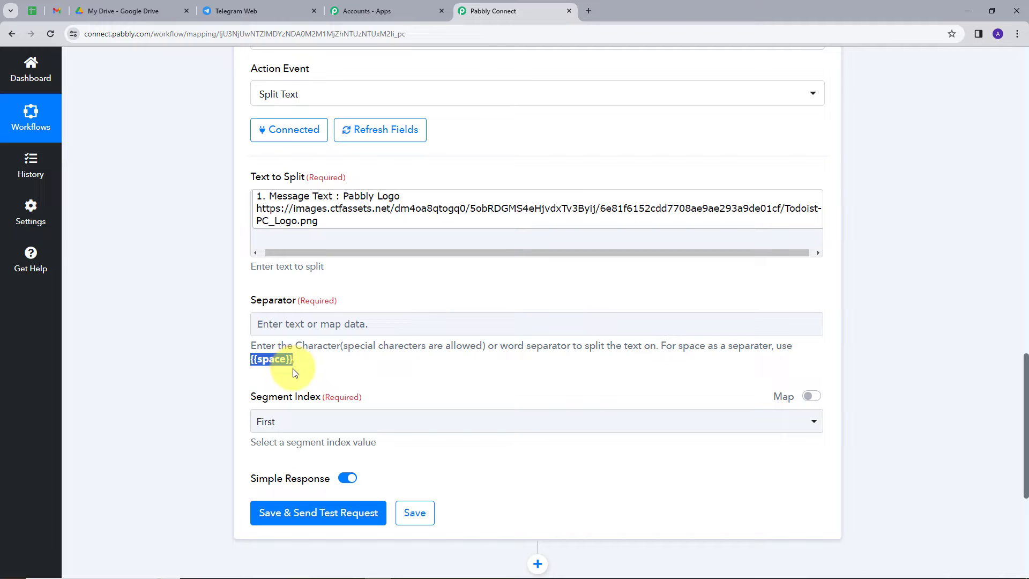
{"action": "left_click", "coordinate": [339, 324]}
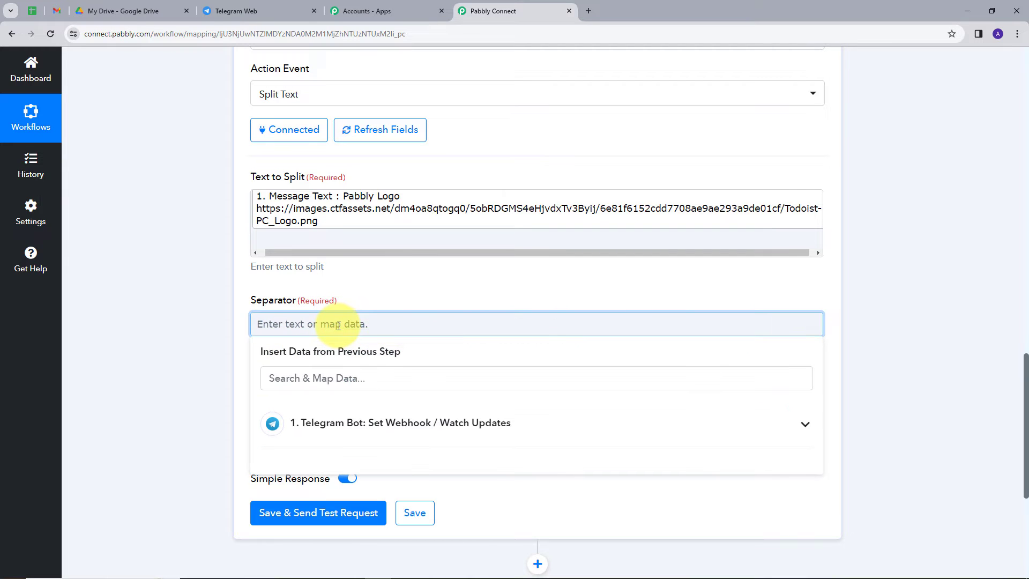
{"action": "key", "text": "ctrl+v"}
{"action": "left_click", "coordinate": [383, 298]}
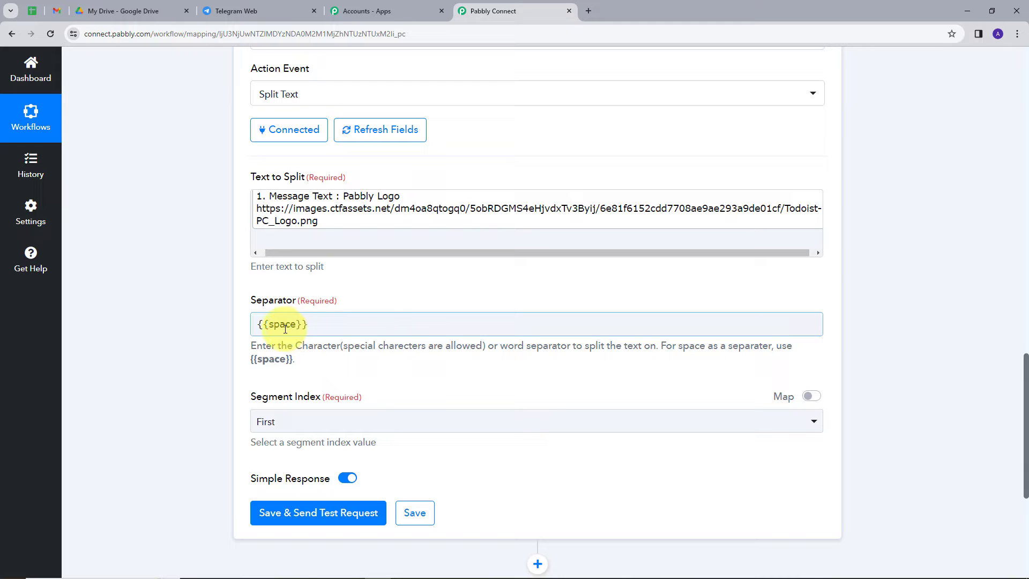
{"action": "left_click", "coordinate": [328, 195]}
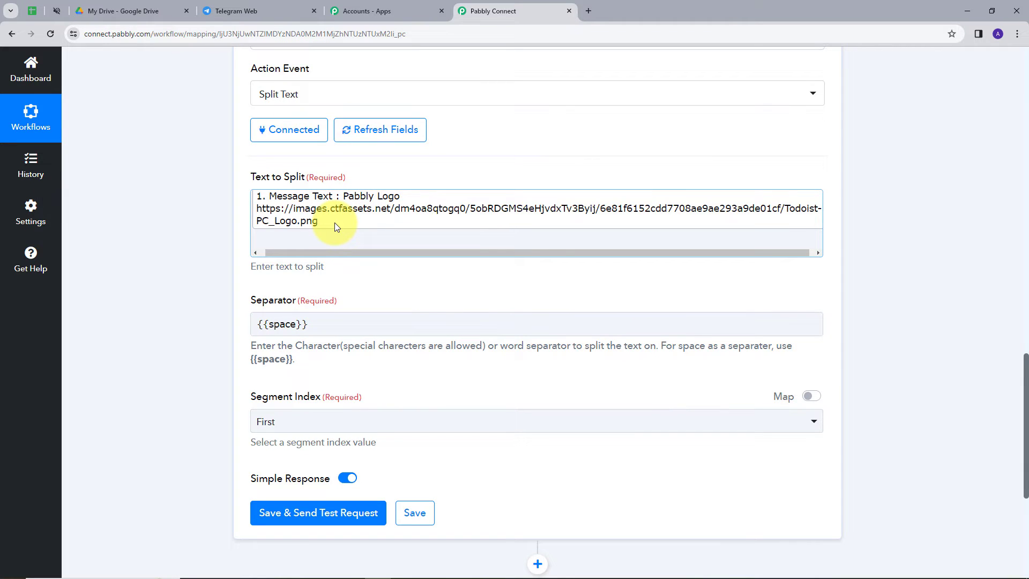
{"action": "scroll", "coordinate": [334, 223], "scroll_direction": "down", "scroll_amount": 1}
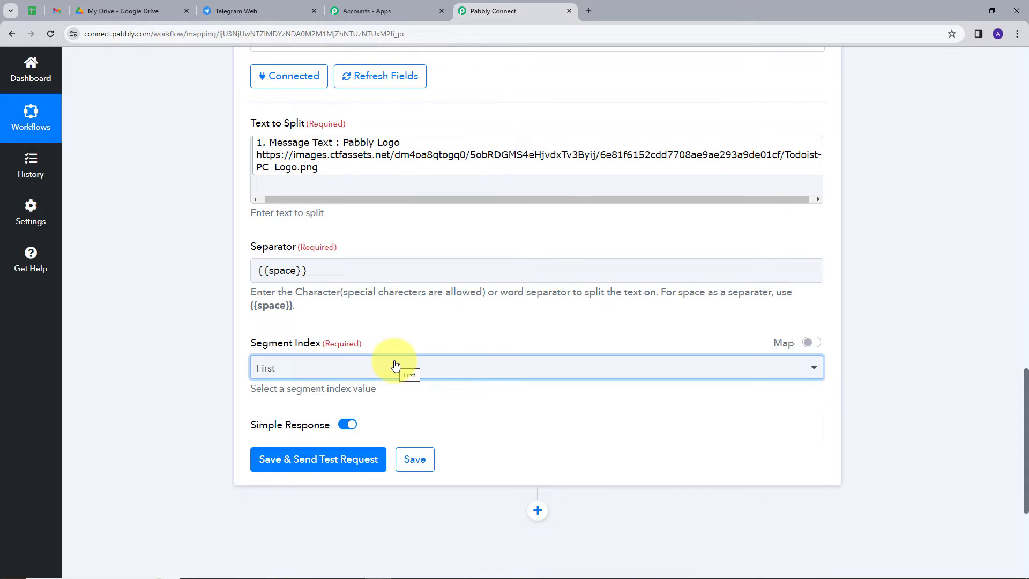
Step: Set Segment Index to All and test, getting Pabbly, logo and the image URL as results
{"action": "left_click", "coordinate": [395, 367]}
{"action": "left_click", "coordinate": [293, 524]}
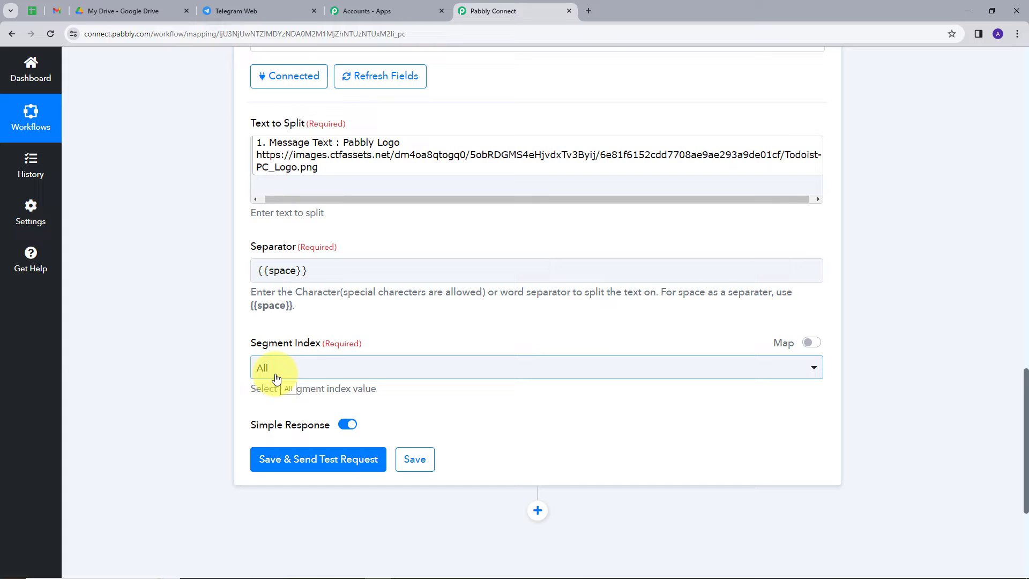
{"action": "scroll", "coordinate": [483, 343], "scroll_direction": "down", "scroll_amount": 2}
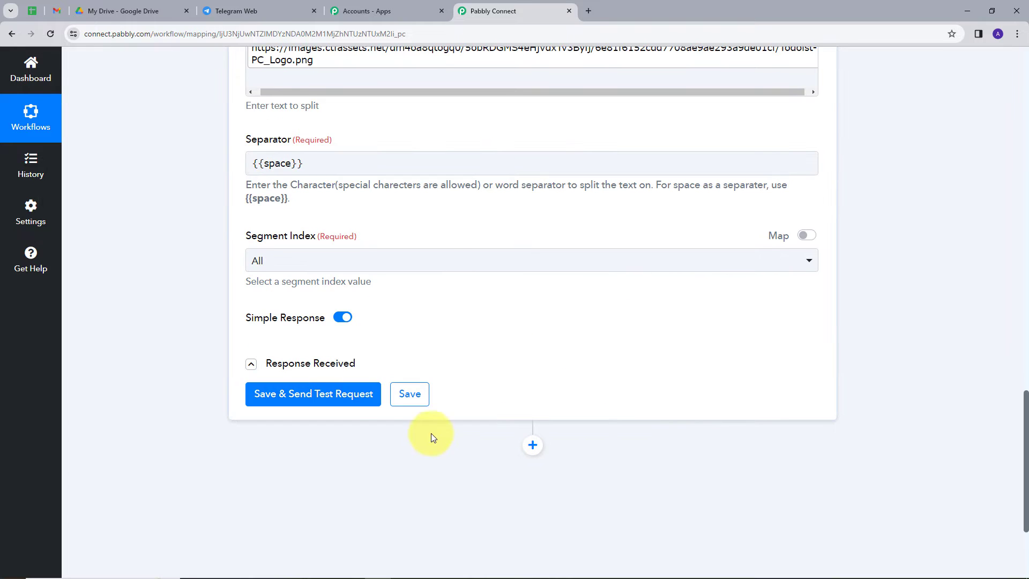
{"action": "left_click", "coordinate": [333, 401]}
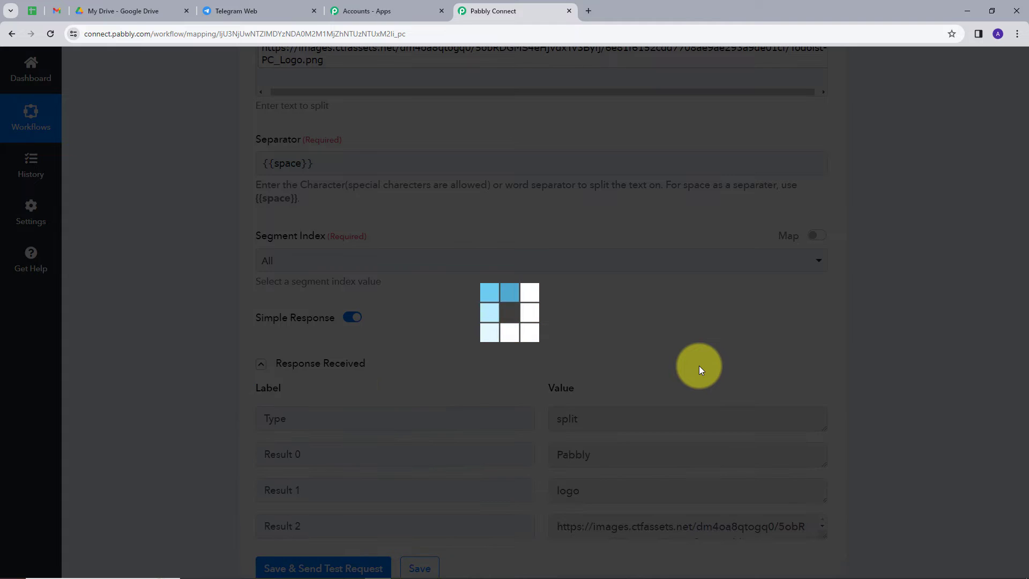
{"action": "scroll", "coordinate": [691, 346], "scroll_direction": "down", "scroll_amount": 2}
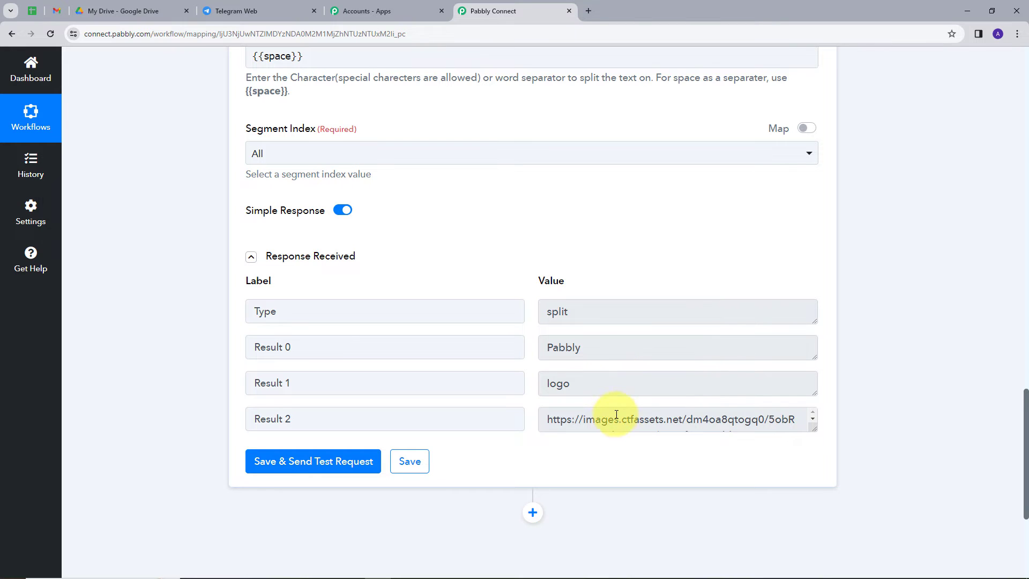
{"action": "scroll", "coordinate": [611, 418], "scroll_direction": "down", "scroll_amount": 2}
{"action": "scroll", "coordinate": [617, 419], "scroll_direction": "up", "scroll_amount": 1}
{"action": "scroll", "coordinate": [617, 418], "scroll_direction": "up", "scroll_amount": 1}
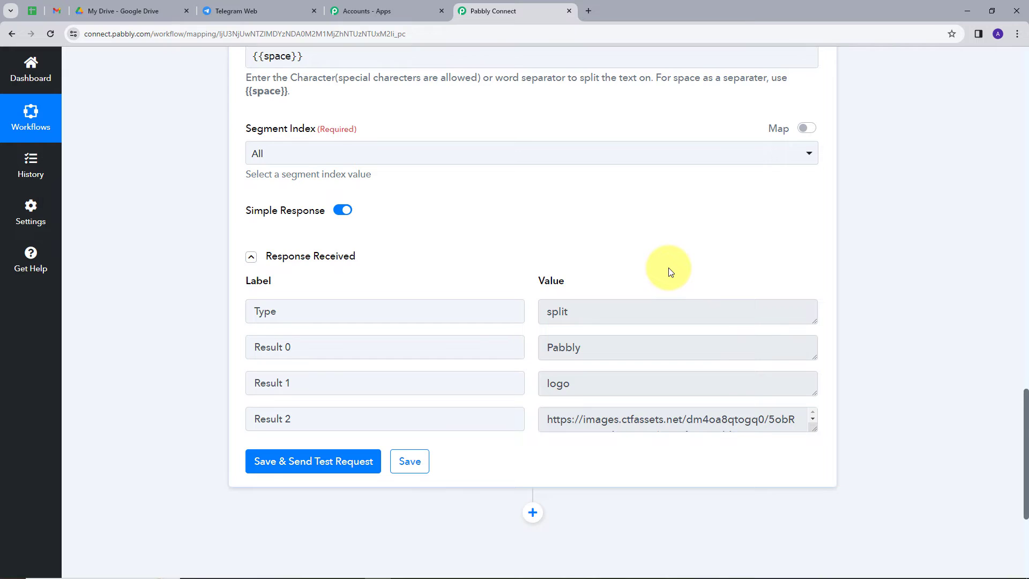
{"action": "scroll", "coordinate": [699, 395], "scroll_direction": "down", "scroll_amount": 3}
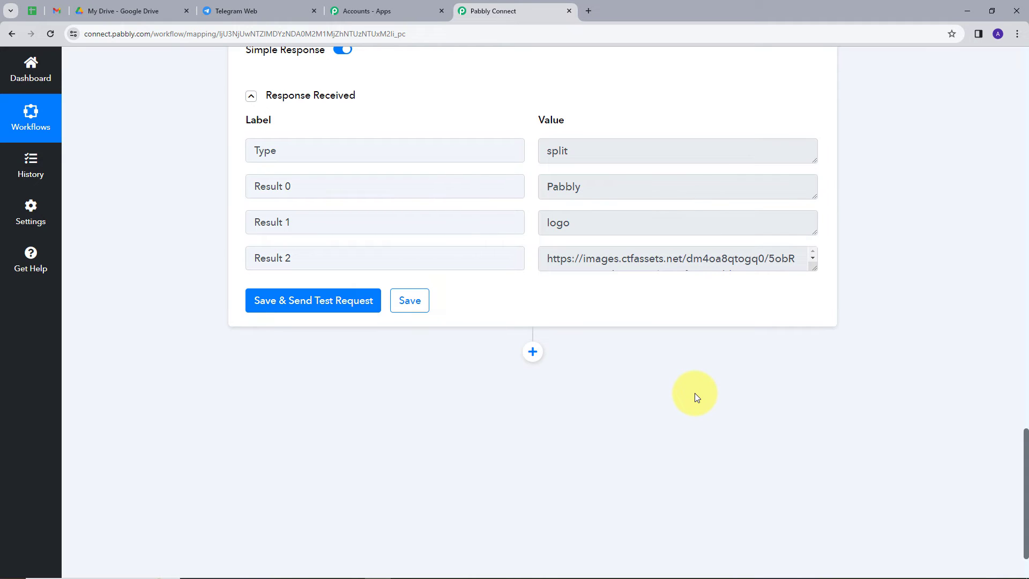
Step: Add a Filter step after the split that checks the Telegram Message Text
{"action": "left_click", "coordinate": [534, 354]}
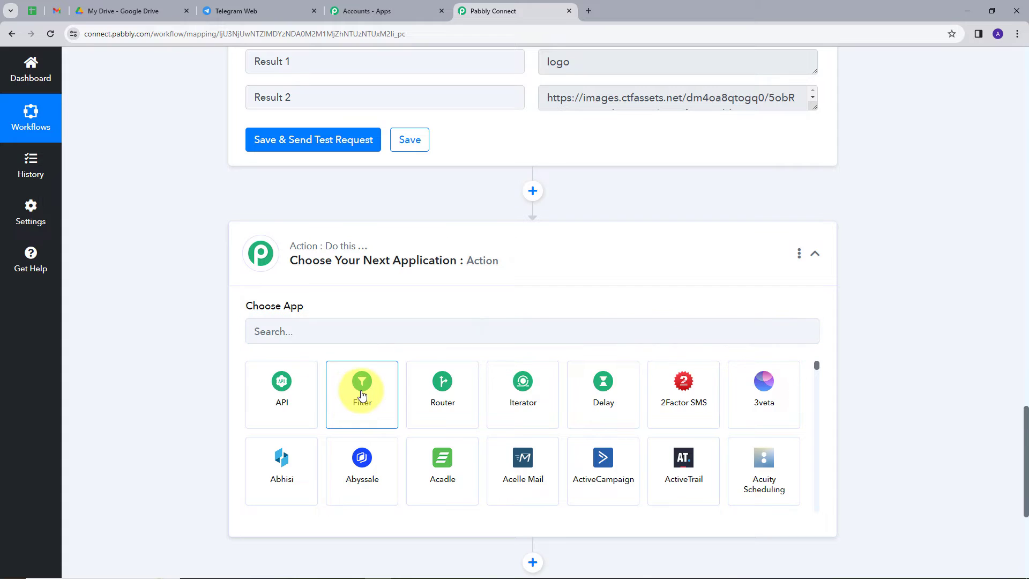
{"action": "left_click", "coordinate": [361, 395]}
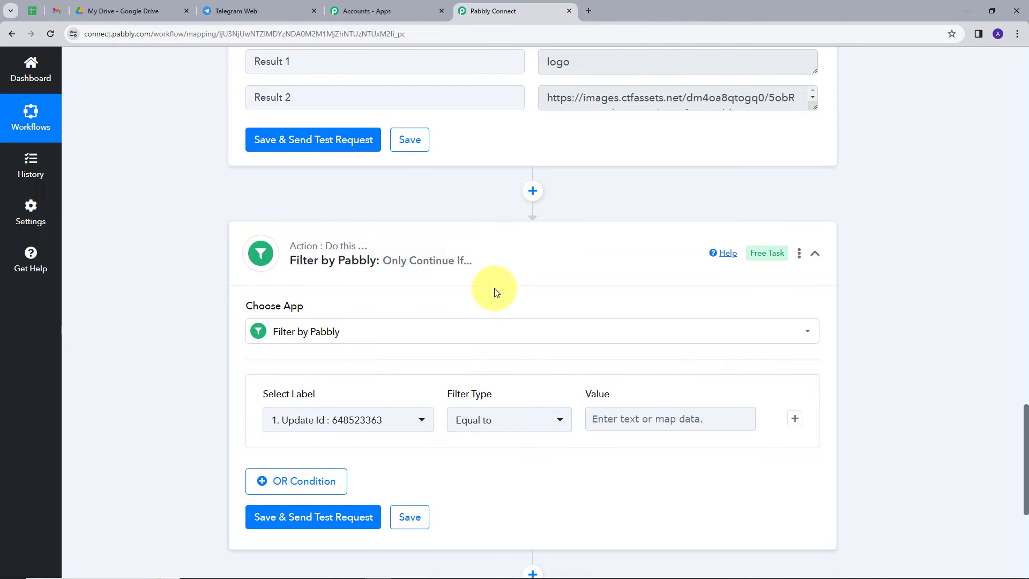
{"action": "scroll", "coordinate": [495, 288], "scroll_direction": "down", "scroll_amount": 3}
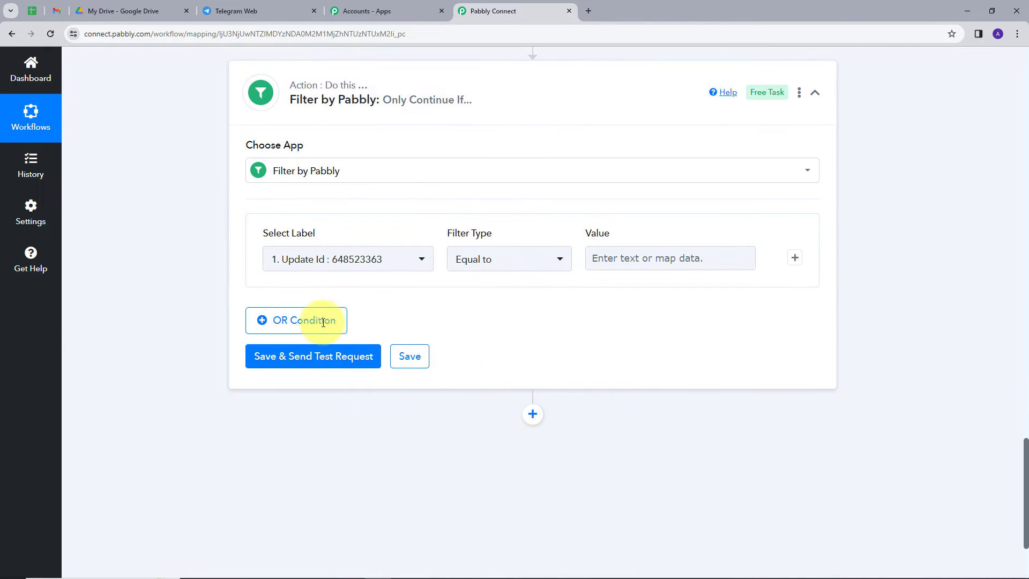
{"action": "left_click", "coordinate": [418, 265]}
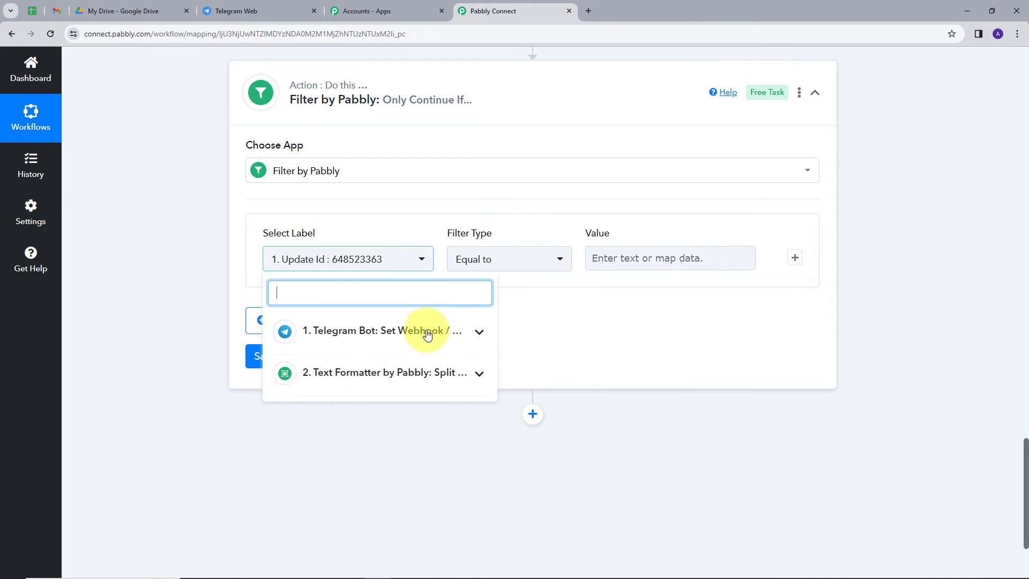
{"action": "left_click", "coordinate": [475, 336]}
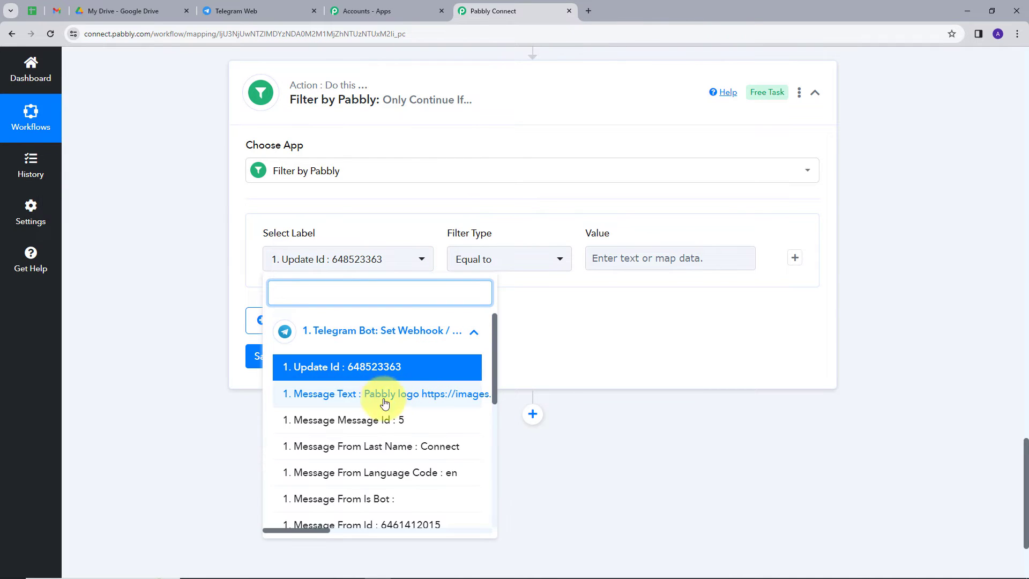
{"action": "left_click", "coordinate": [348, 397]}
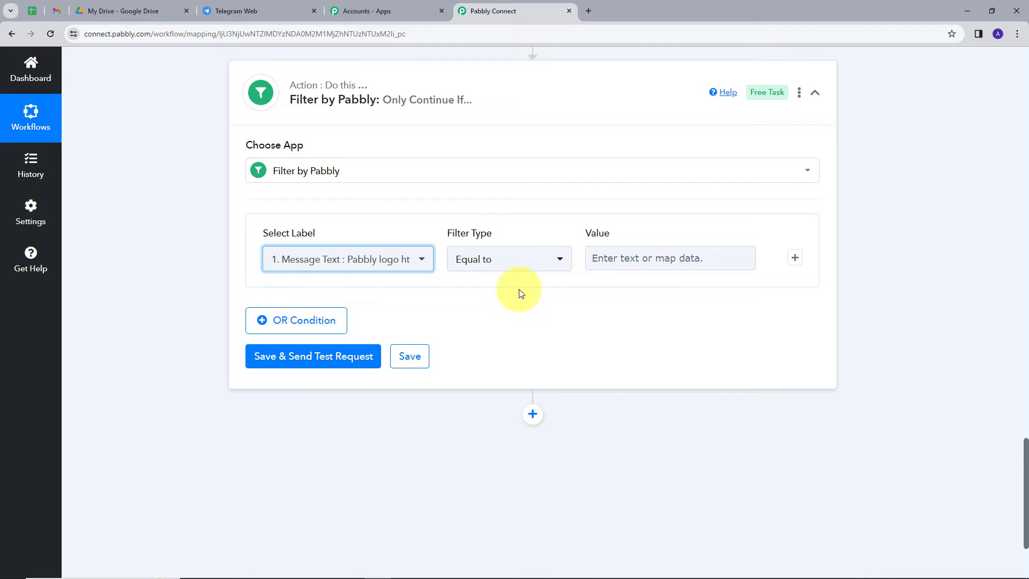
{"action": "left_click", "coordinate": [508, 262]}
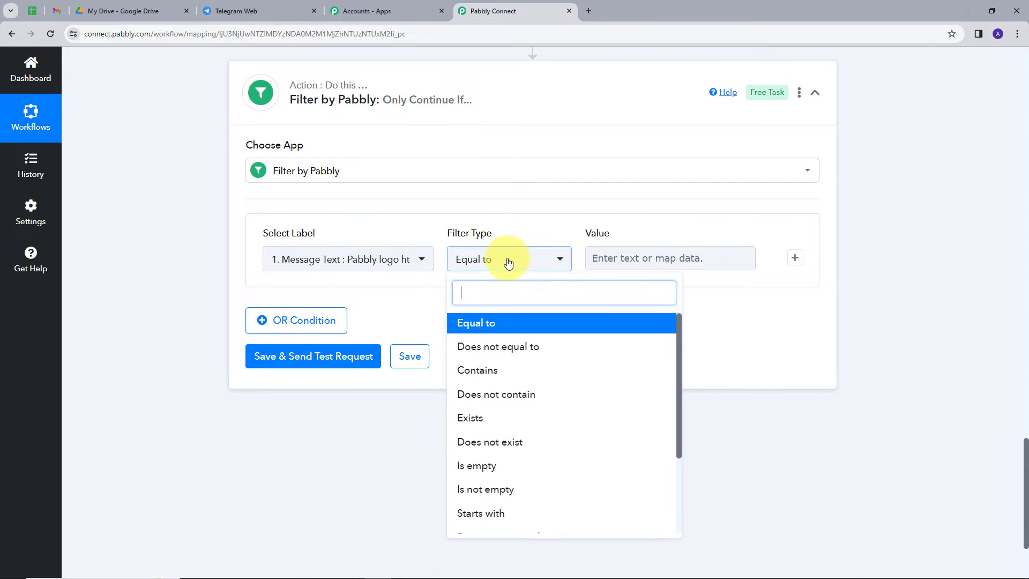
{"action": "left_click", "coordinate": [488, 372]}
{"action": "left_click", "coordinate": [637, 257]}
{"action": "type", "text": "https://"}
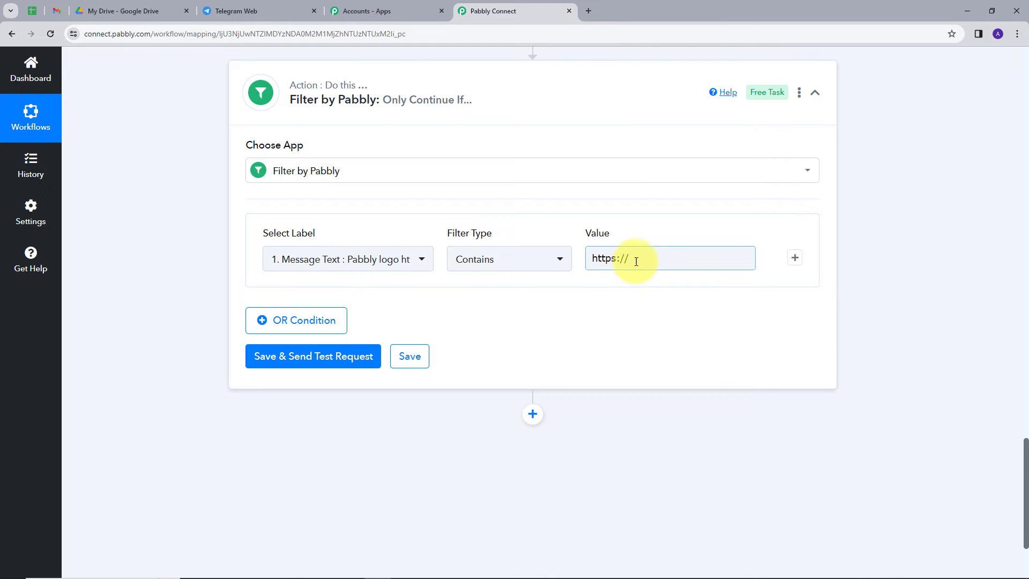
{"action": "left_click", "coordinate": [337, 261]}
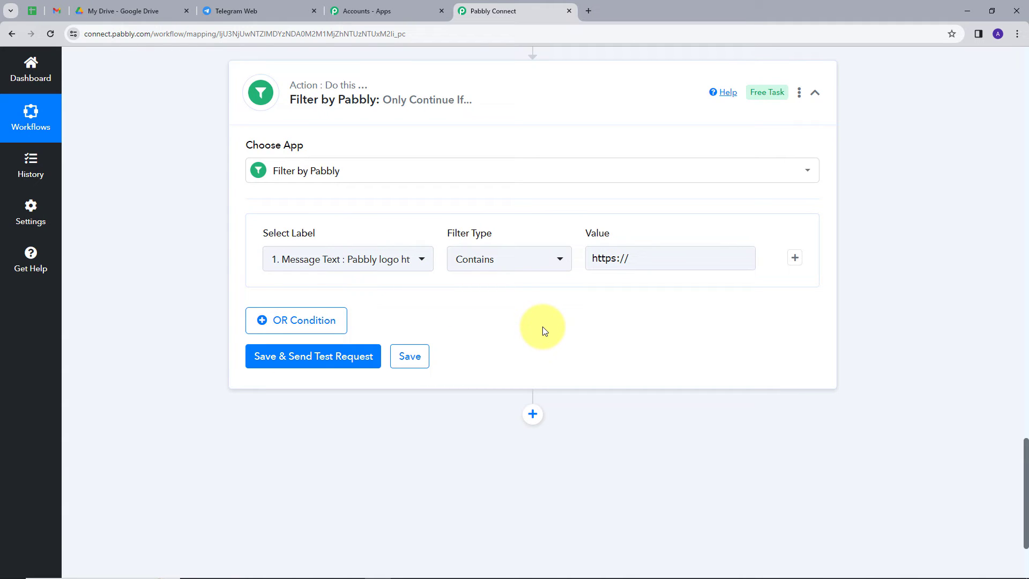
{"action": "scroll", "coordinate": [542, 330], "scroll_direction": "down", "scroll_amount": 1}
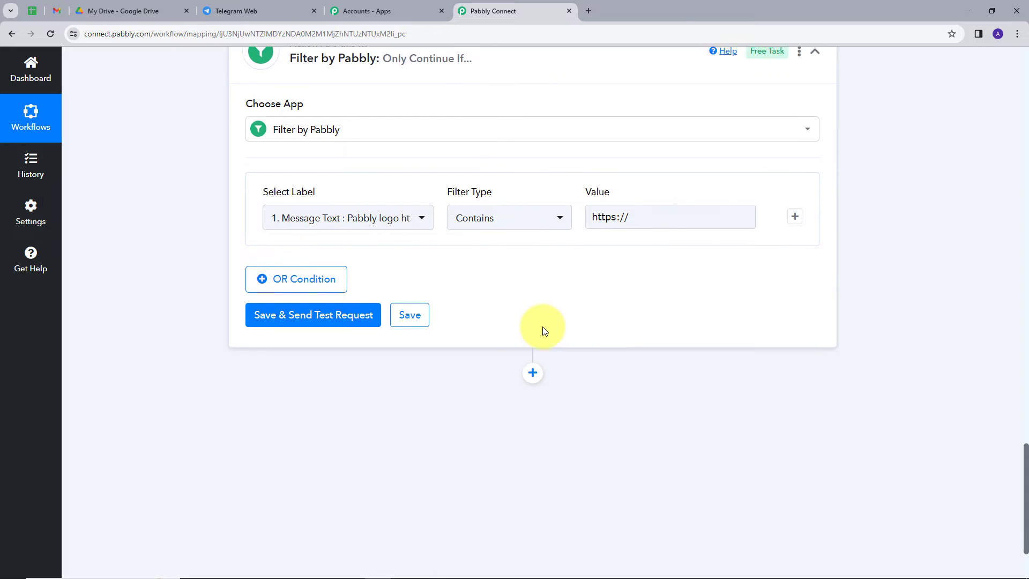
{"action": "left_click", "coordinate": [297, 305]}
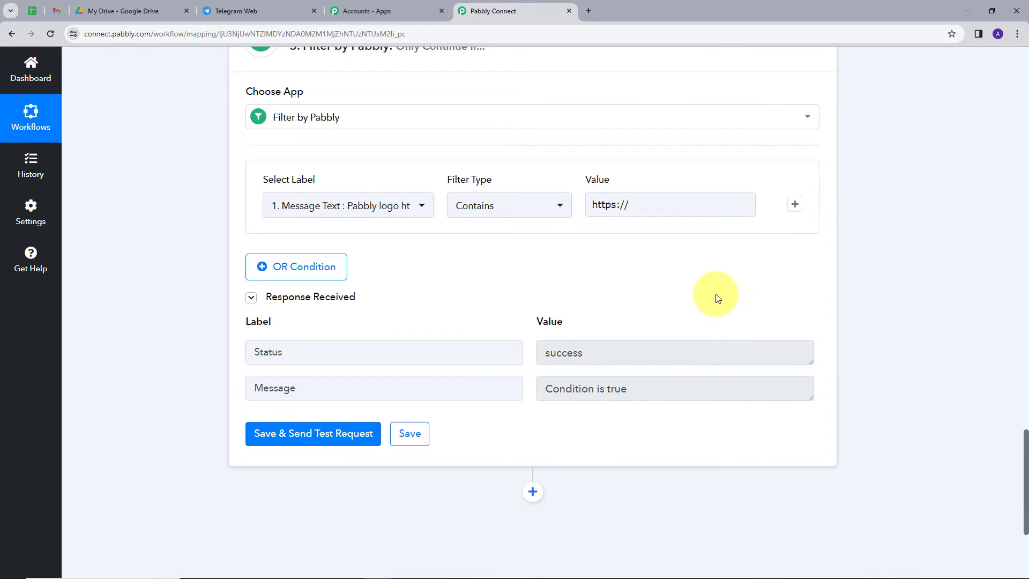
{"action": "scroll", "coordinate": [737, 330], "scroll_direction": "down", "scroll_amount": 2}
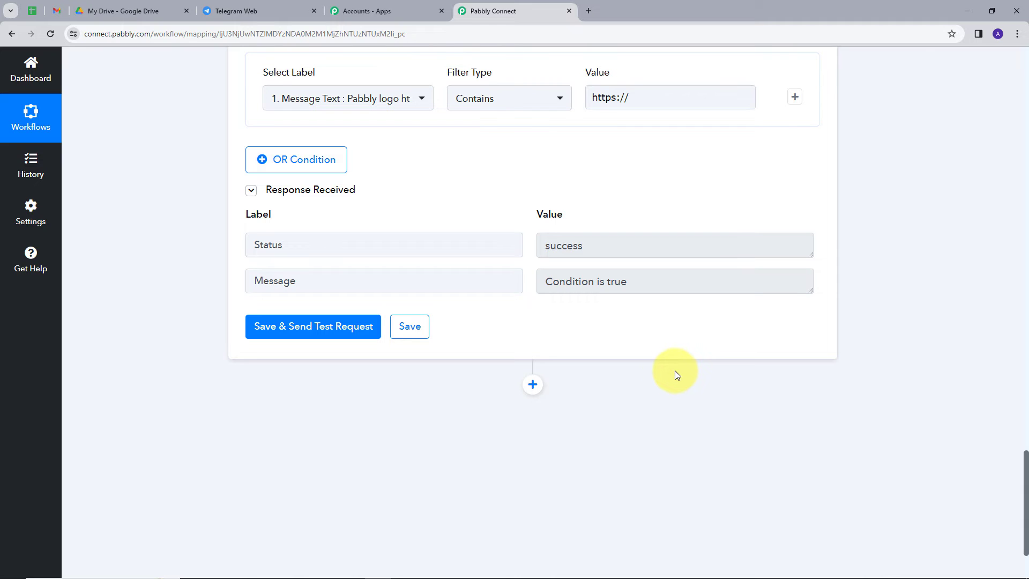
Step: Add a Google Drive step after the filter with the Upload a File action
{"action": "left_click", "coordinate": [532, 385]}
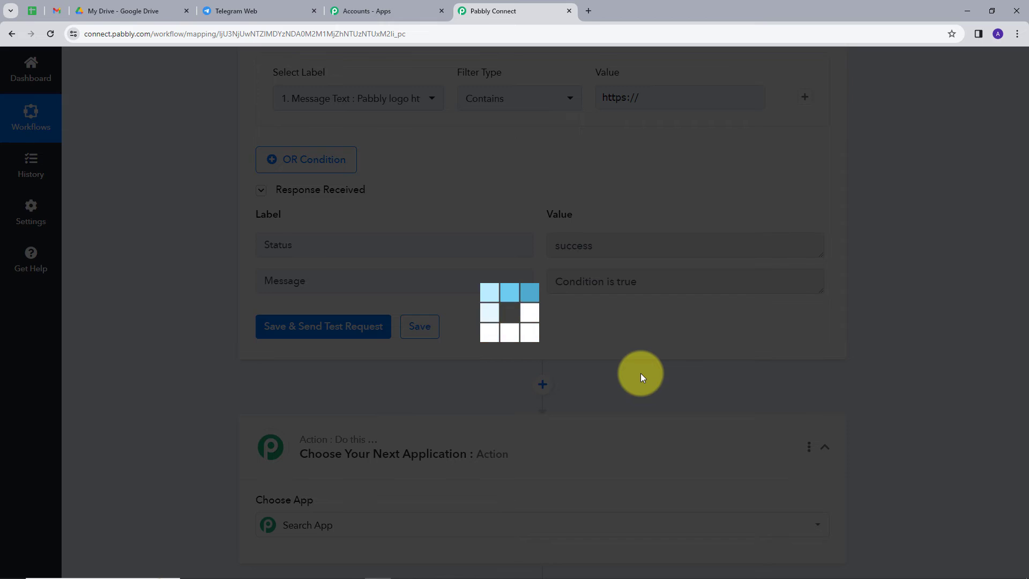
{"action": "scroll", "coordinate": [641, 373], "scroll_direction": "down", "scroll_amount": 3}
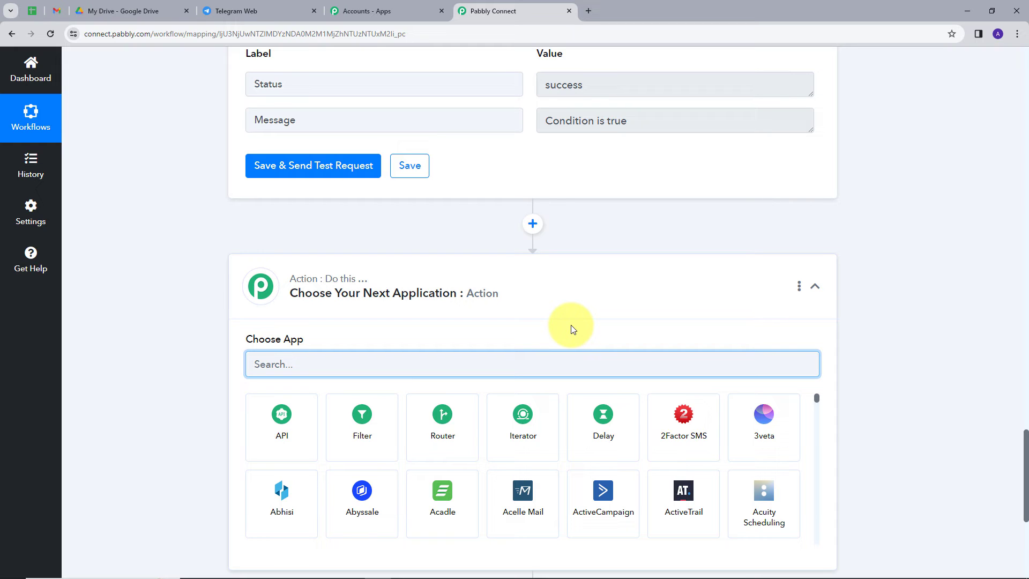
{"action": "type", "text": "goo"}
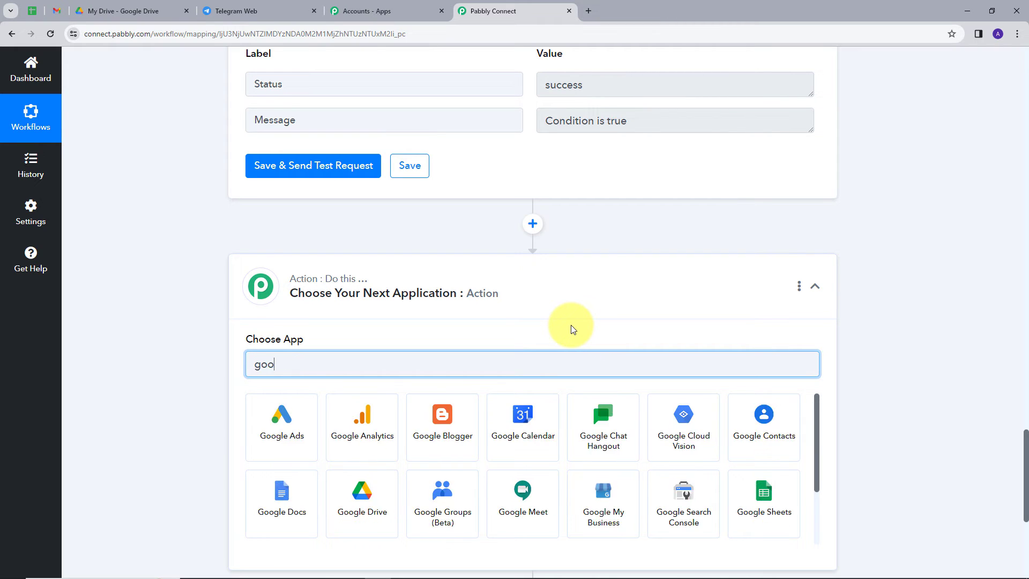
{"action": "type", "text": "gle dr"}
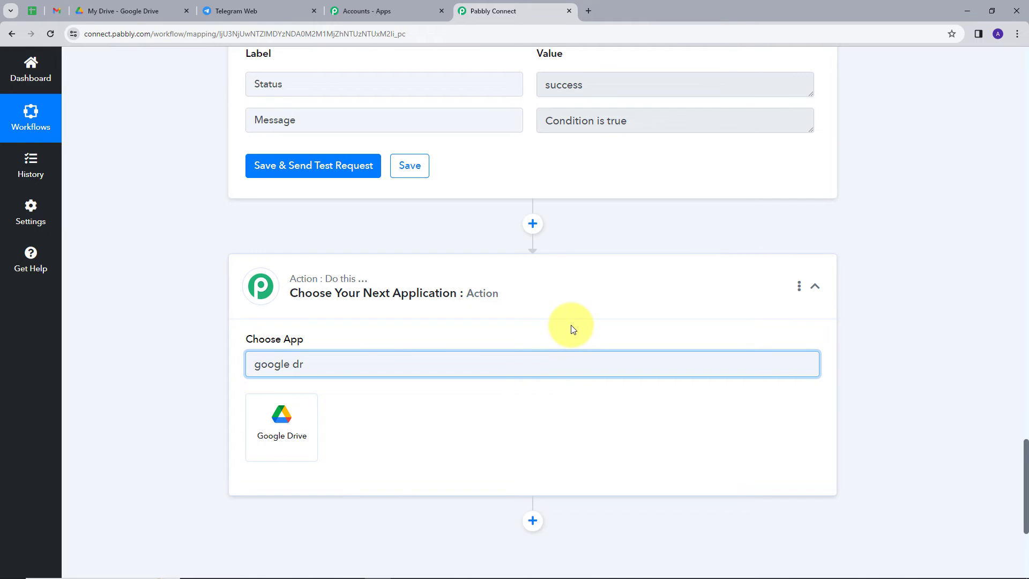
{"action": "left_click", "coordinate": [306, 415]}
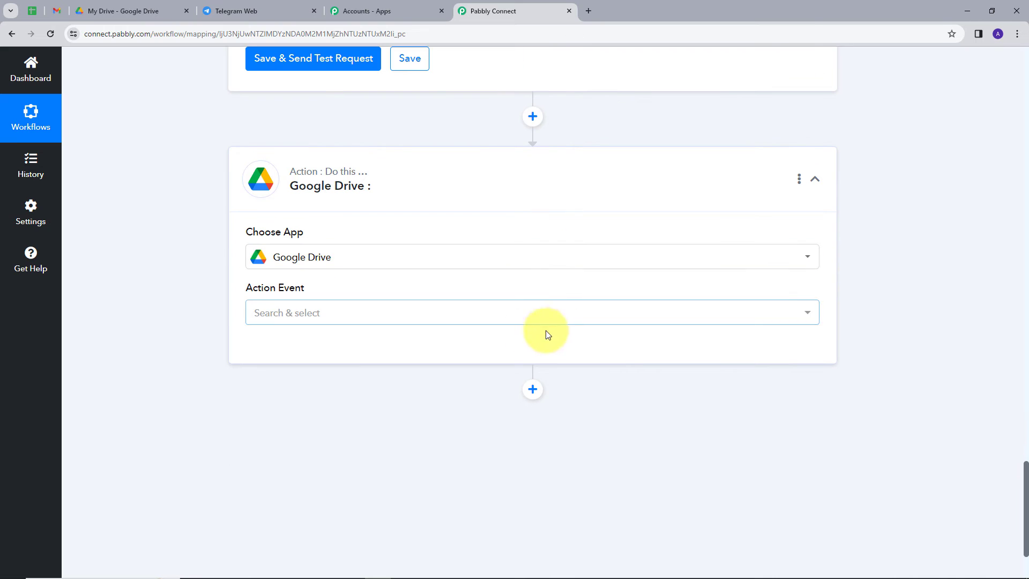
{"action": "left_click", "coordinate": [687, 317]}
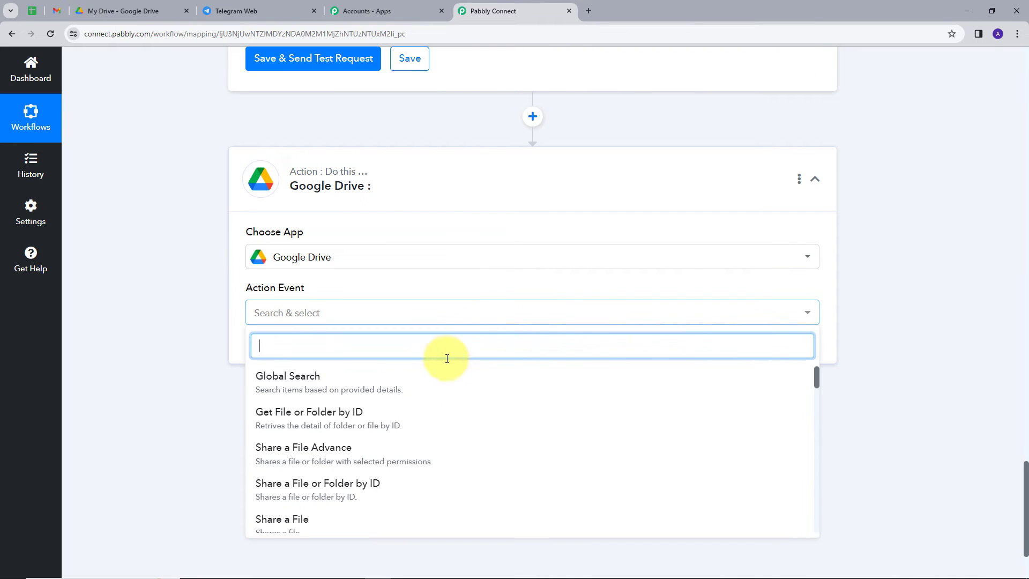
{"action": "scroll", "coordinate": [407, 405], "scroll_direction": "down", "scroll_amount": 7}
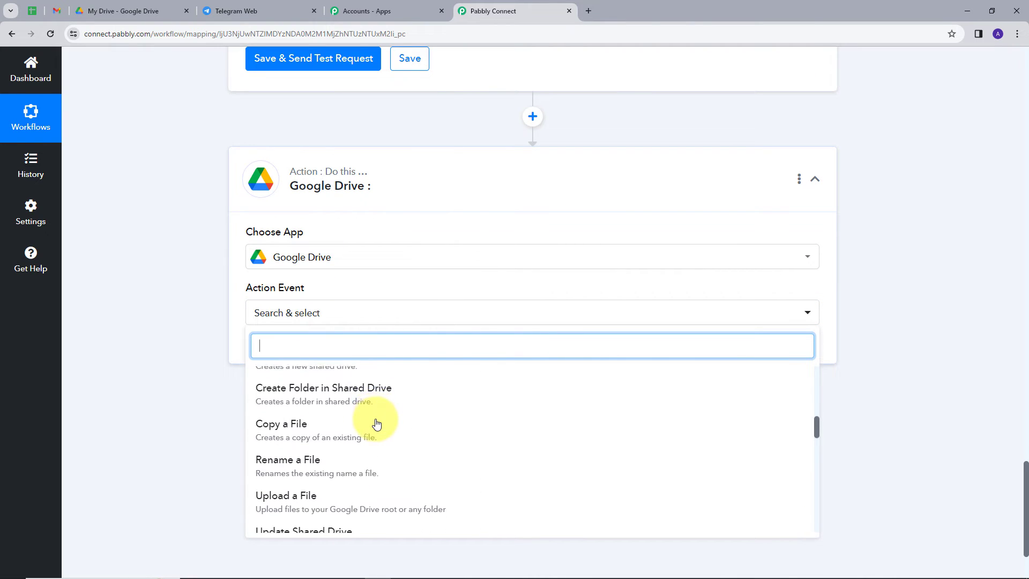
{"action": "scroll", "coordinate": [377, 423], "scroll_direction": "down", "scroll_amount": 3}
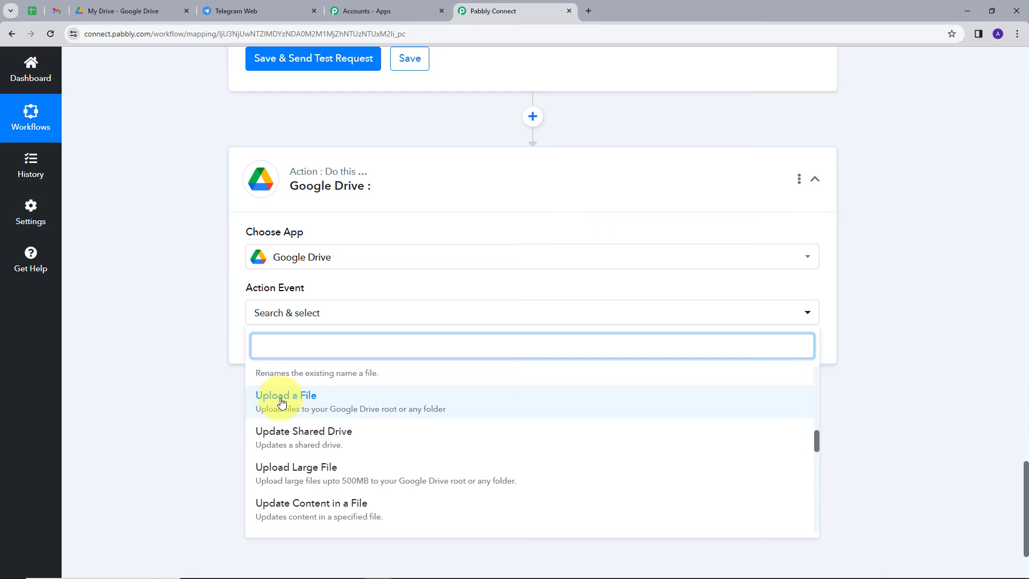
{"action": "left_click", "coordinate": [283, 399]}
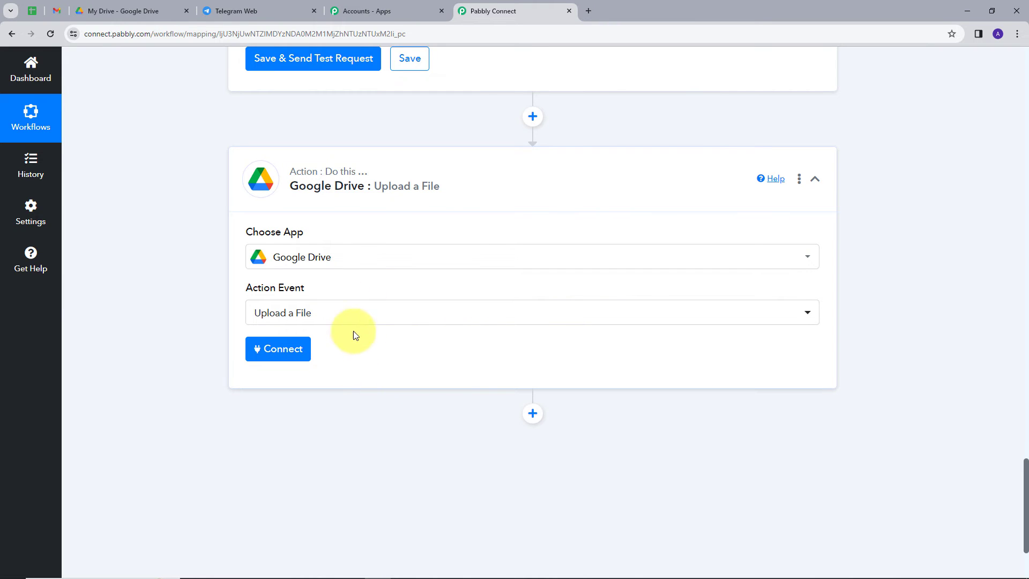
Step: Connect the Google Drive step to a newly authorized Google account via Sign in with Google
{"action": "left_click", "coordinate": [275, 356]}
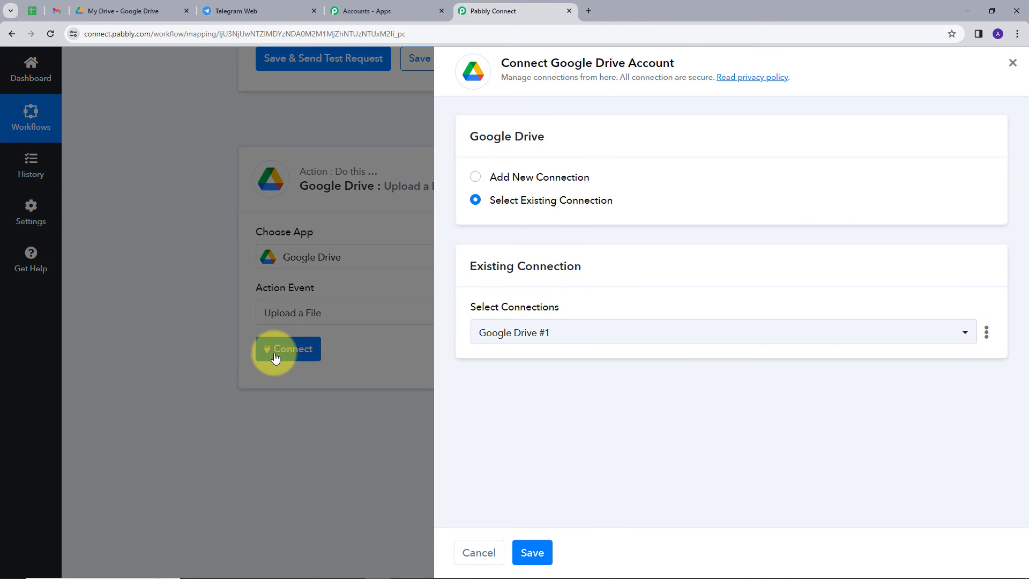
{"action": "left_click", "coordinate": [519, 179]}
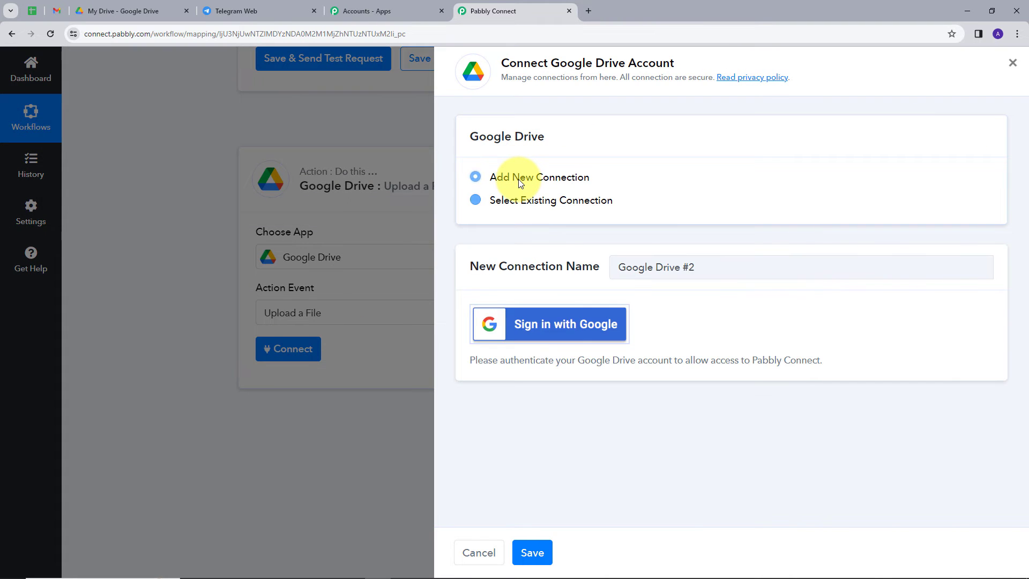
{"action": "left_click", "coordinate": [542, 332]}
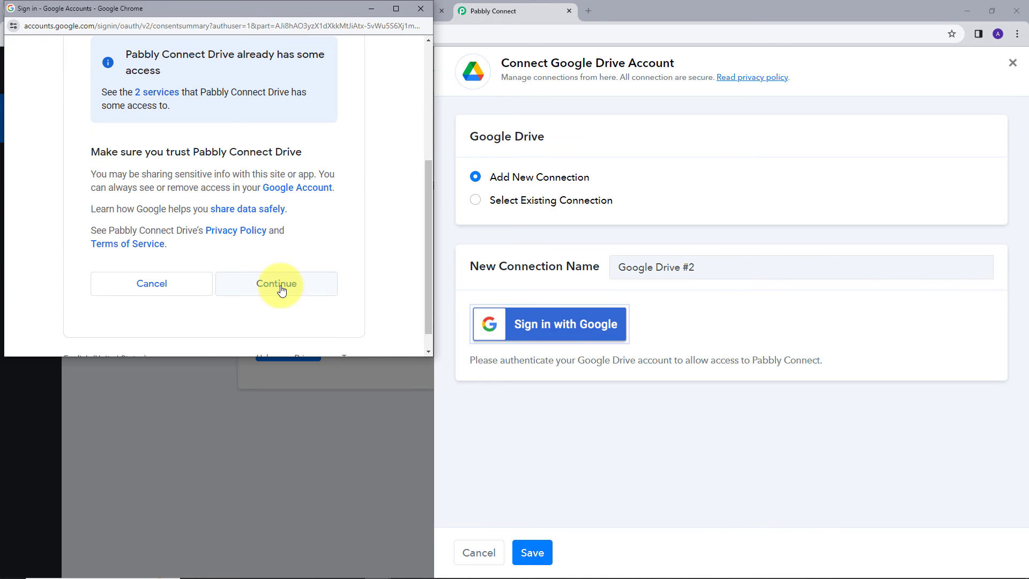
{"action": "left_click", "coordinate": [283, 290]}
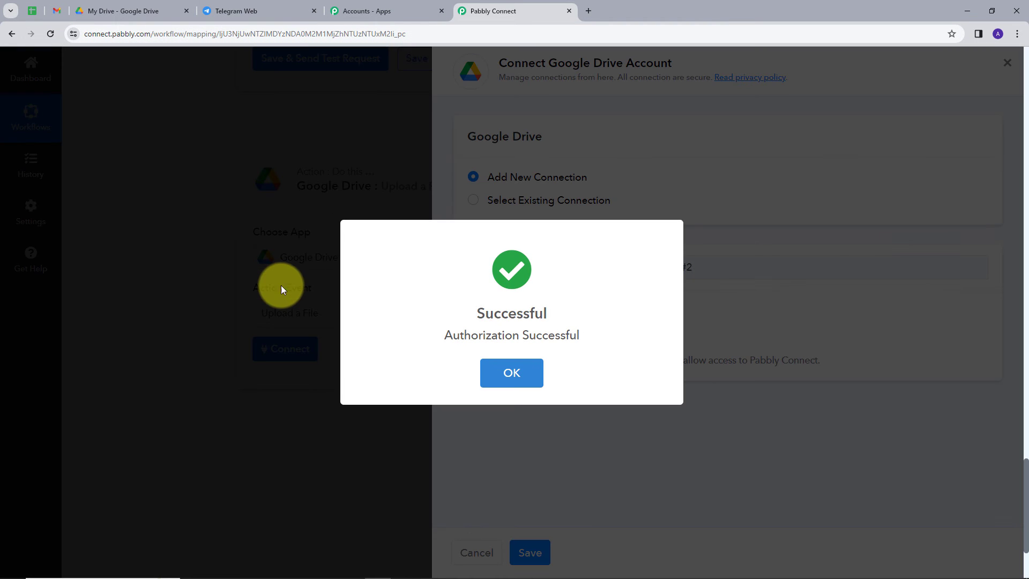
{"action": "left_click", "coordinate": [523, 372]}
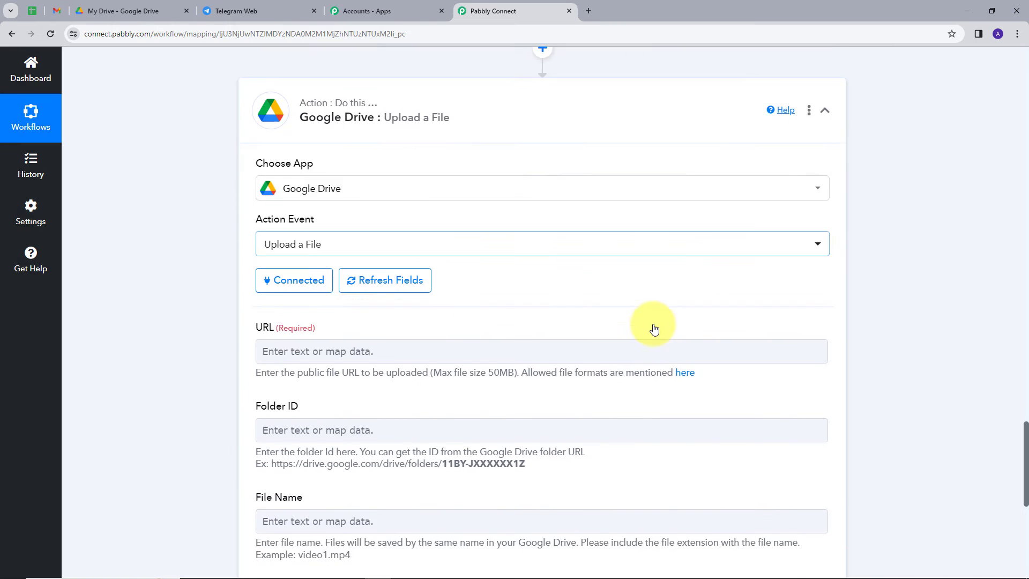
Step: Map the Upload a File URL field to Split Text's Result 2, the PC_Logo.png image link
{"action": "scroll", "coordinate": [654, 329], "scroll_direction": "down", "scroll_amount": 1}
{"action": "left_click", "coordinate": [291, 313]}
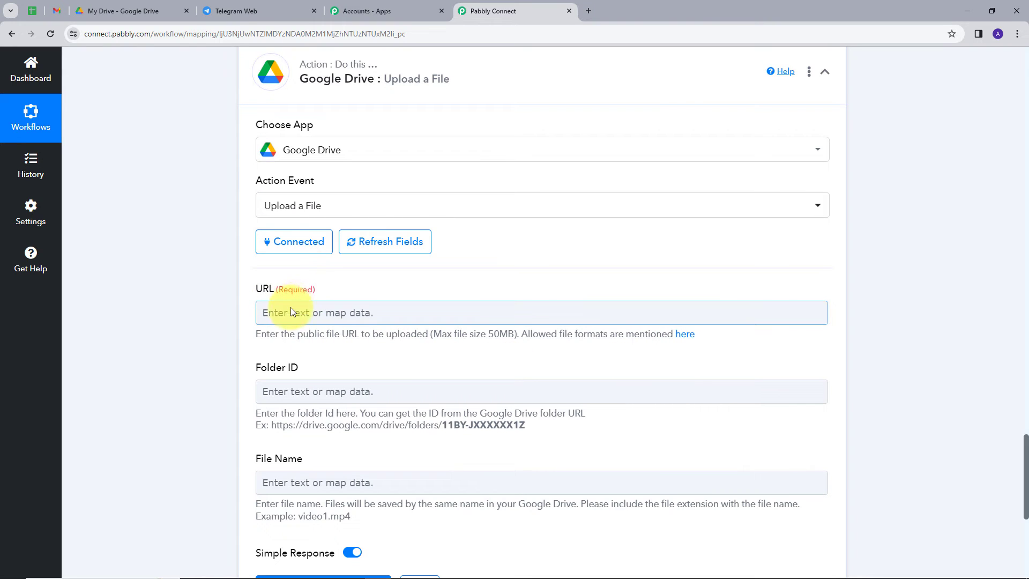
{"action": "left_click", "coordinate": [384, 312]}
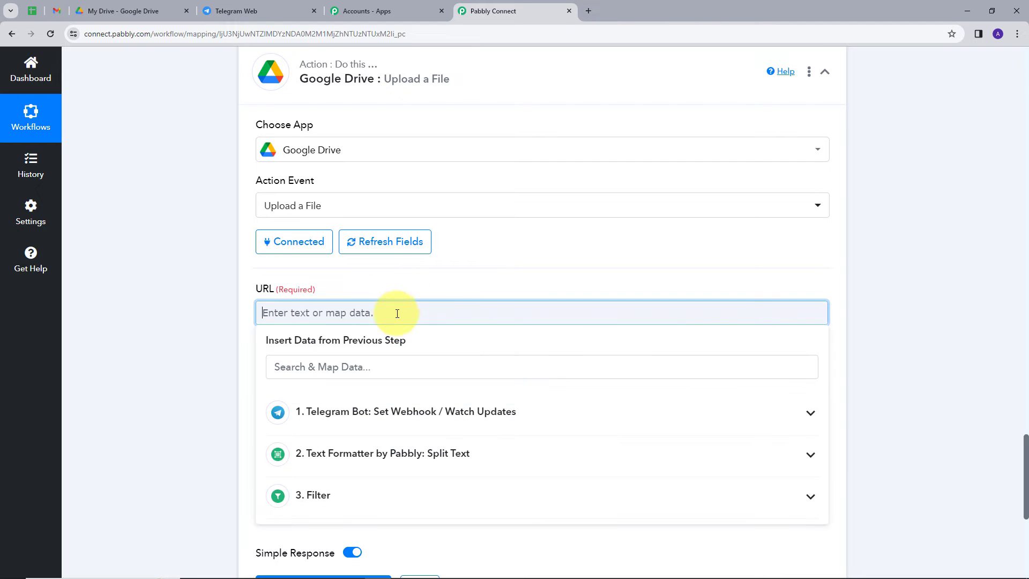
{"action": "scroll", "coordinate": [746, 397], "scroll_direction": "down", "scroll_amount": 1}
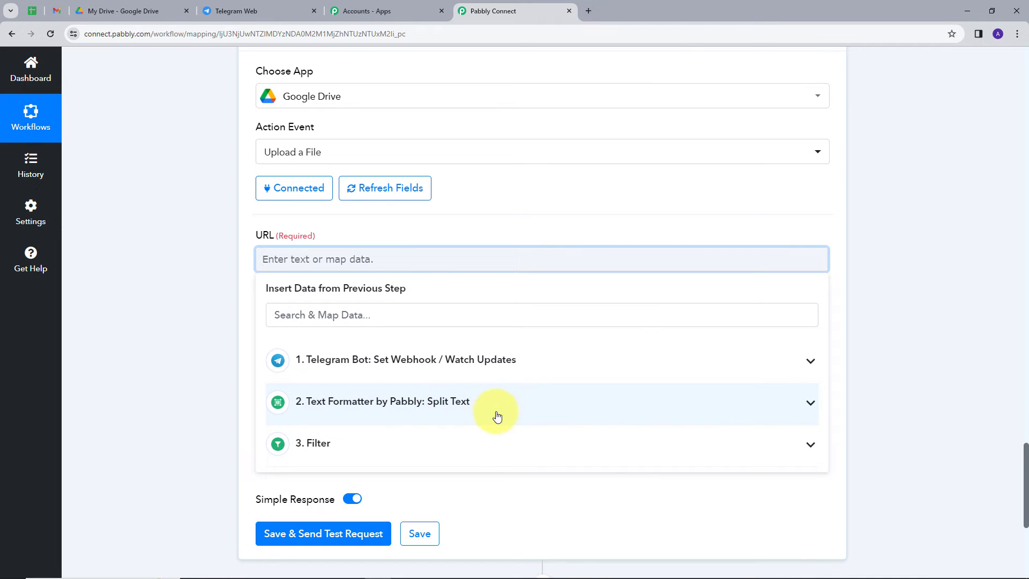
{"action": "left_click", "coordinate": [792, 410]}
{"action": "scroll", "coordinate": [536, 413], "scroll_direction": "down", "scroll_amount": 1}
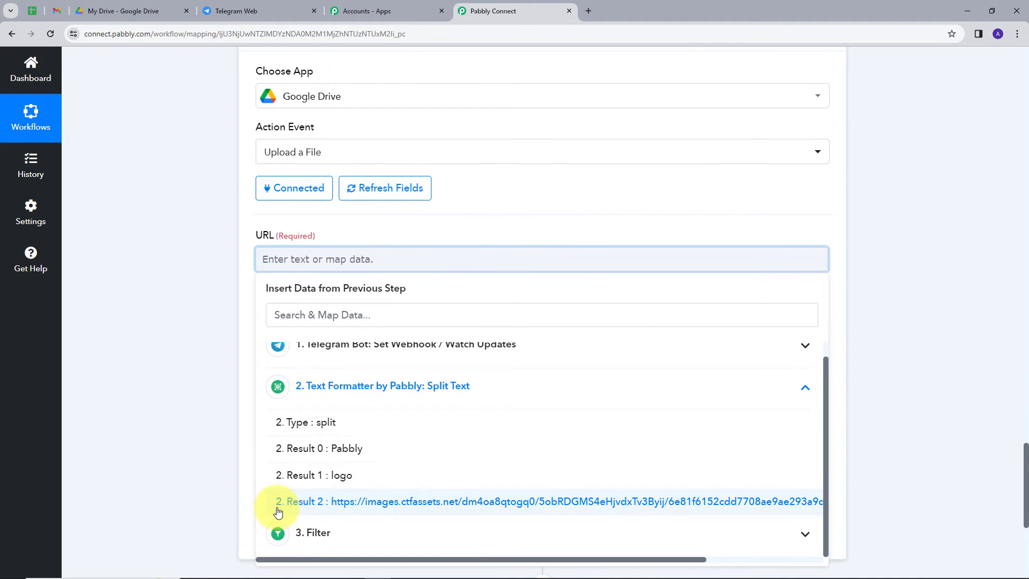
{"action": "left_click", "coordinate": [425, 507]}
{"action": "left_click", "coordinate": [478, 224]}
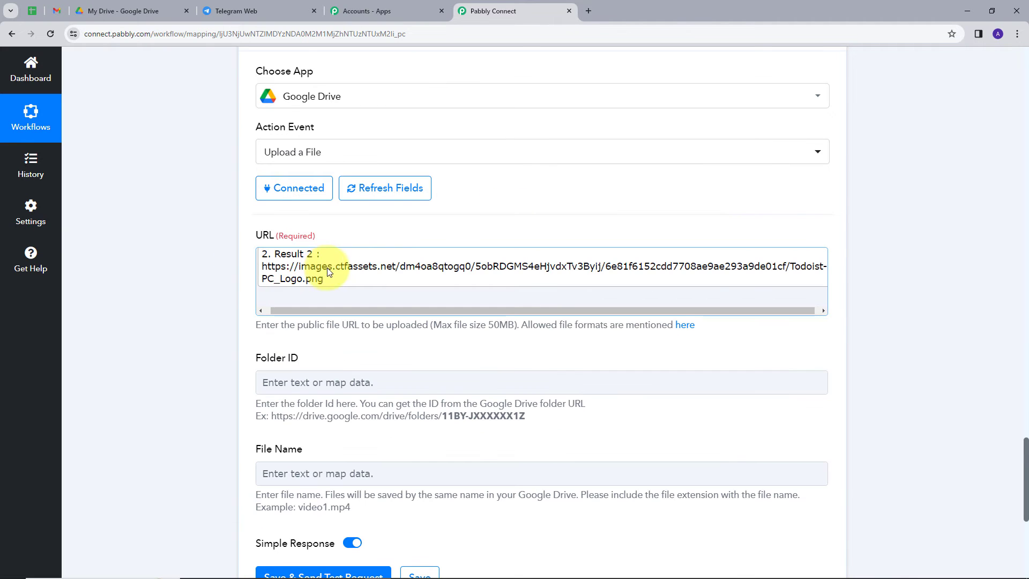
{"action": "scroll", "coordinate": [589, 241], "scroll_direction": "down", "scroll_amount": 2}
{"action": "left_click", "coordinate": [279, 273]}
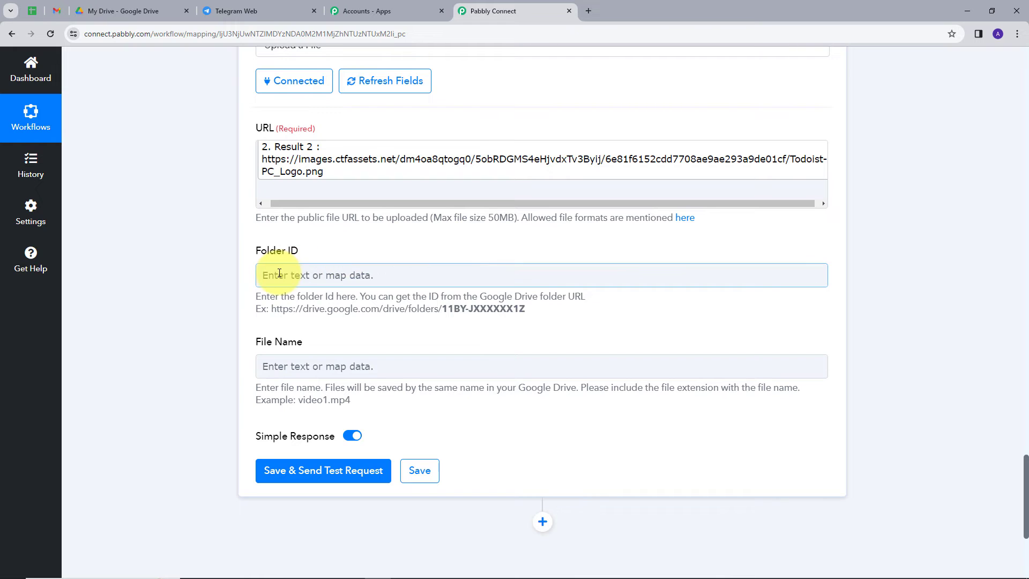
{"action": "scroll", "coordinate": [468, 255], "scroll_direction": "up", "scroll_amount": 1}
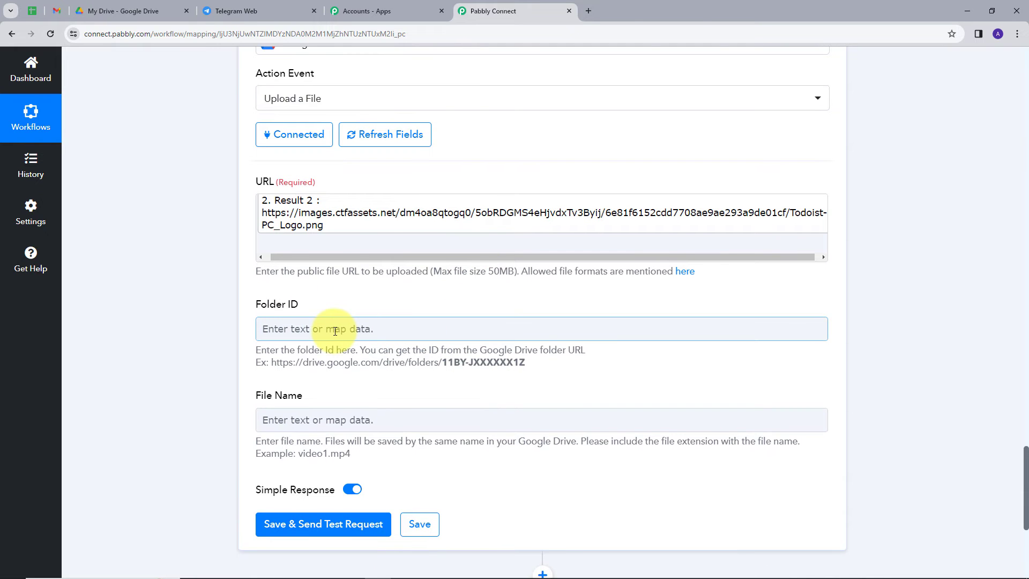
Step: Open the Telegram Files folder in Google Drive and copy its folder ID from the address bar
{"action": "left_click", "coordinate": [105, 11]}
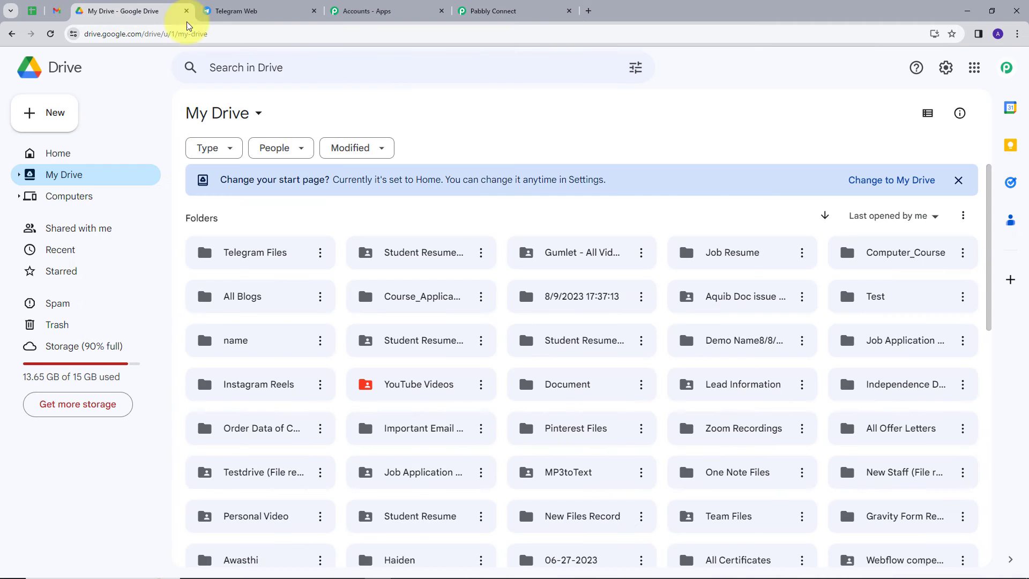
{"action": "left_click", "coordinate": [257, 255]}
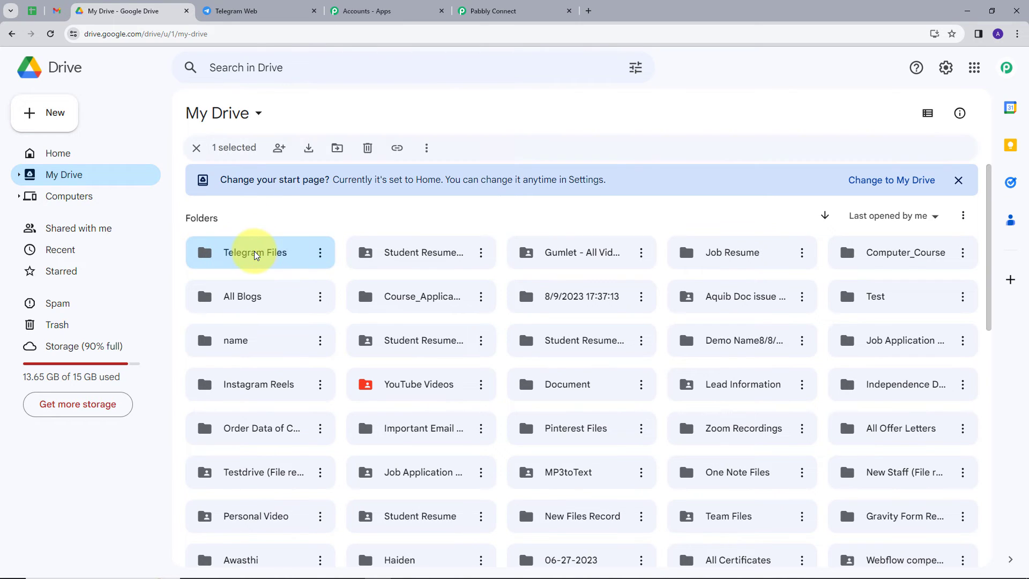
{"action": "double_click", "coordinate": [256, 255]}
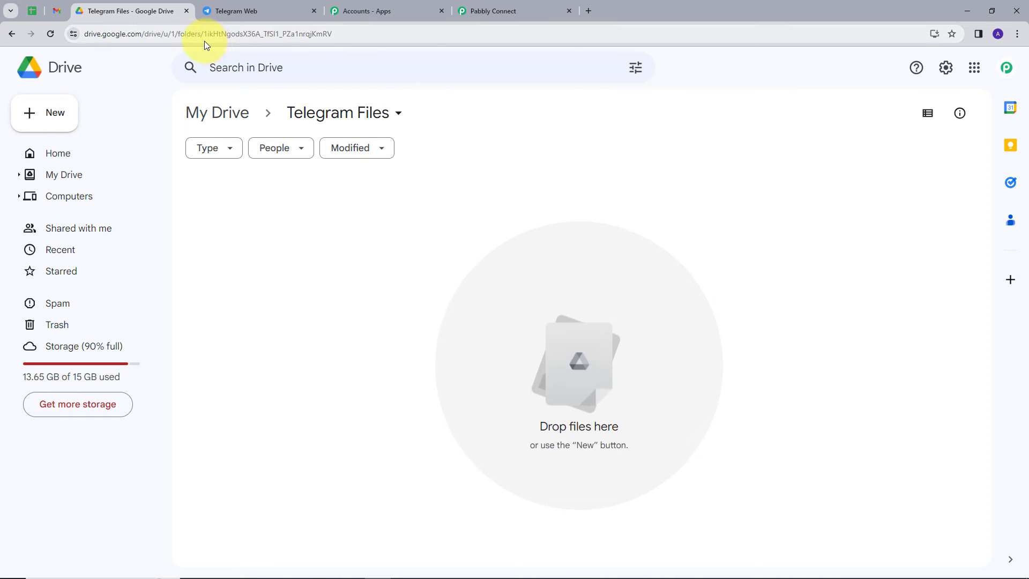
{"action": "left_click_drag", "start_coordinate": [204, 33], "coordinate": [349, 33]}
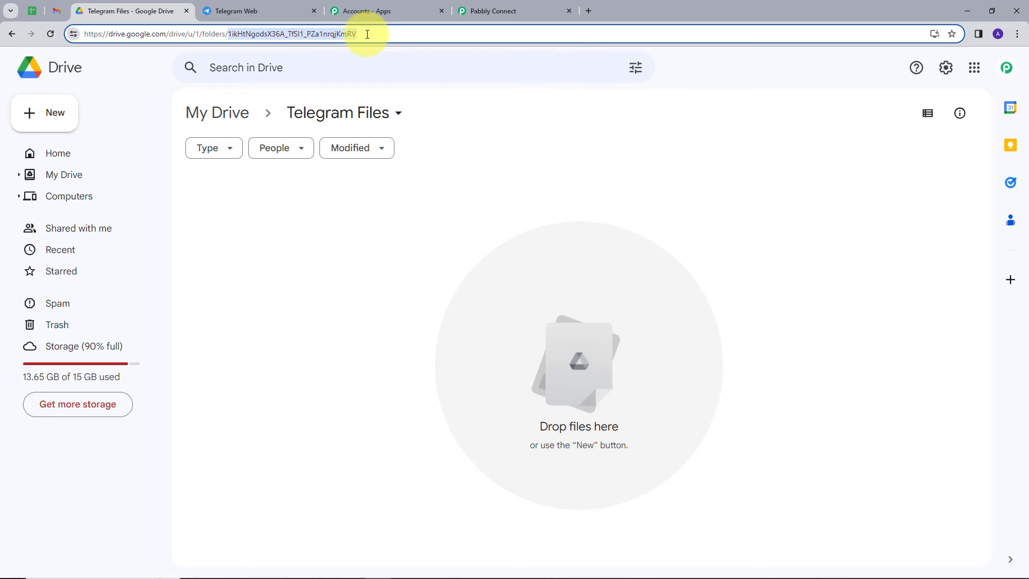
{"action": "left_click", "coordinate": [512, 8]}
Step: Paste the Telegram Files folder ID into the upload step's Folder ID field
{"action": "left_click", "coordinate": [311, 333]}
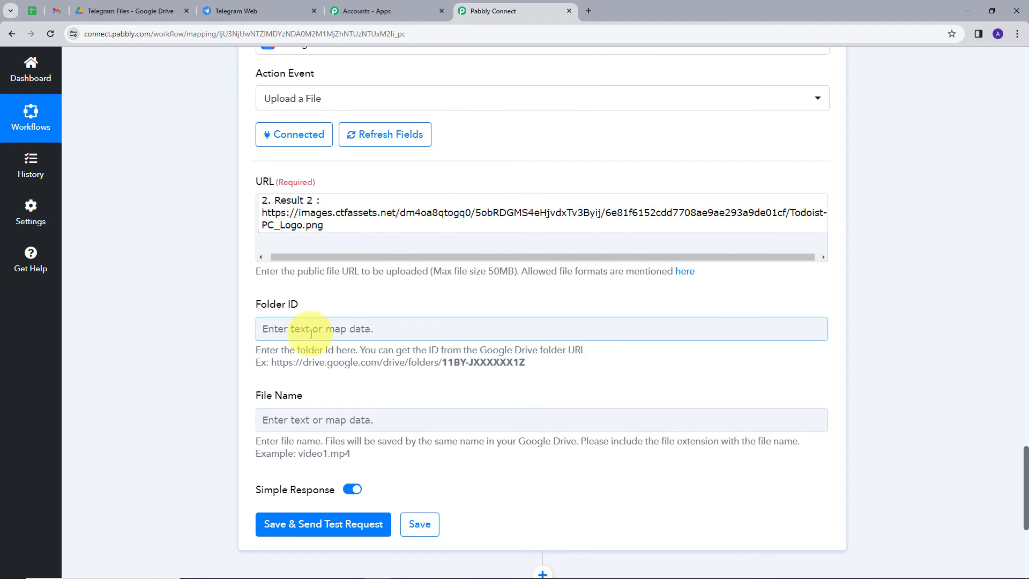
{"action": "left_click", "coordinate": [356, 301]}
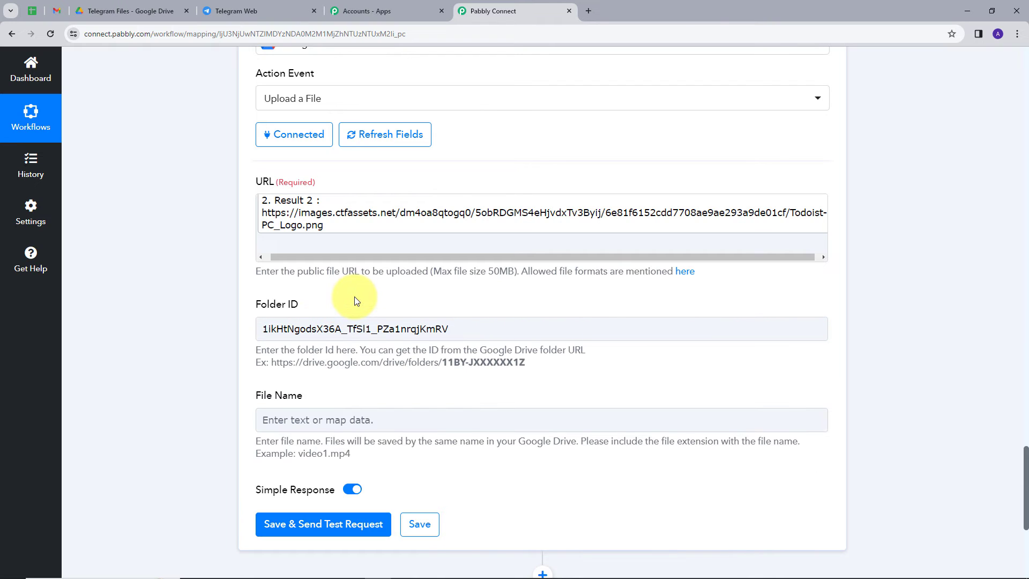
{"action": "scroll", "coordinate": [356, 300], "scroll_direction": "down", "scroll_amount": 1}
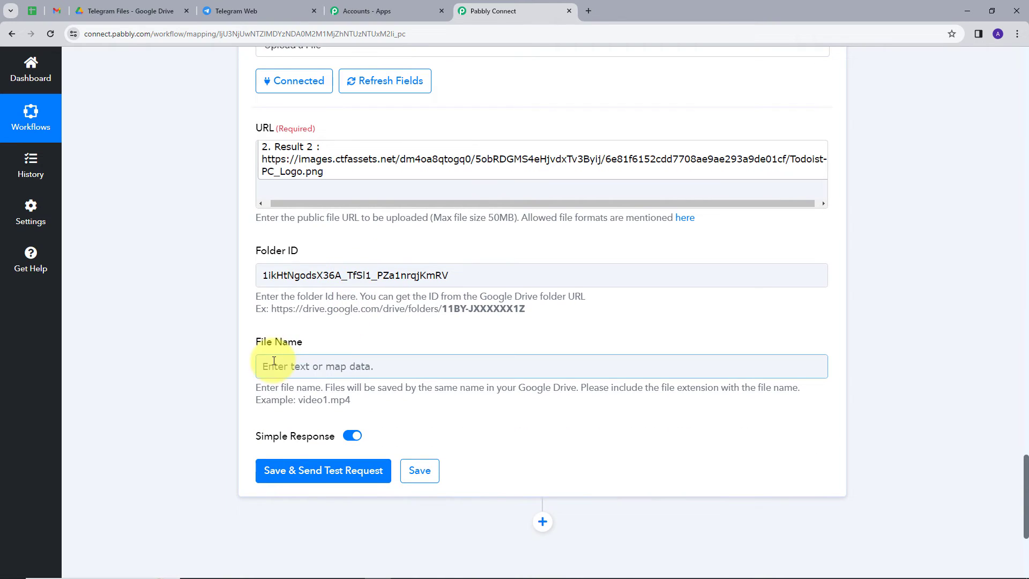
Step: Build the File Name from Split Text's Result 0 (Pabbly) and Result 1 (logo)
{"action": "left_click", "coordinate": [402, 367]}
{"action": "scroll", "coordinate": [555, 342], "scroll_direction": "down", "scroll_amount": 1}
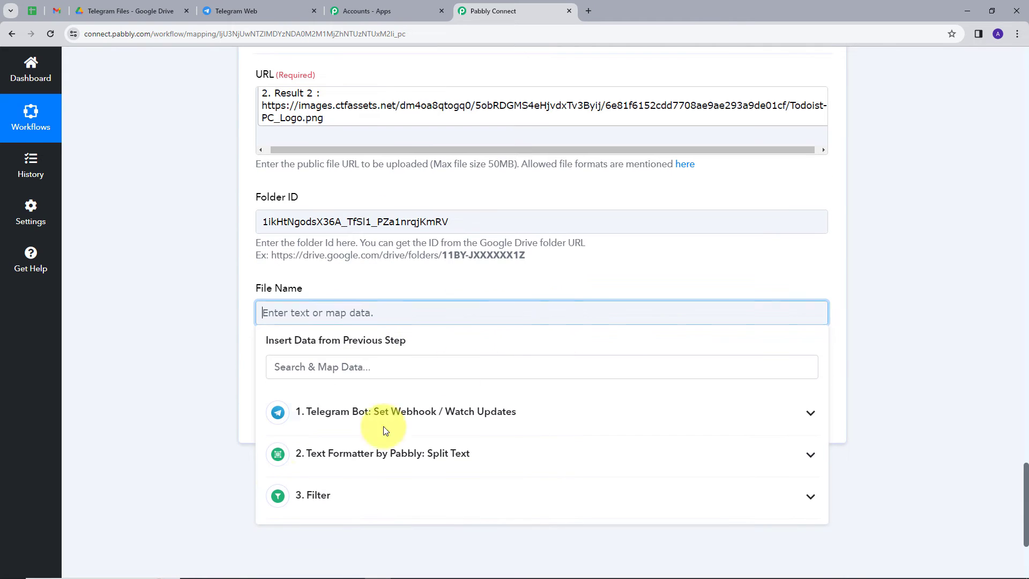
{"action": "left_click", "coordinate": [545, 456]}
{"action": "scroll", "coordinate": [520, 389], "scroll_direction": "down", "scroll_amount": 1}
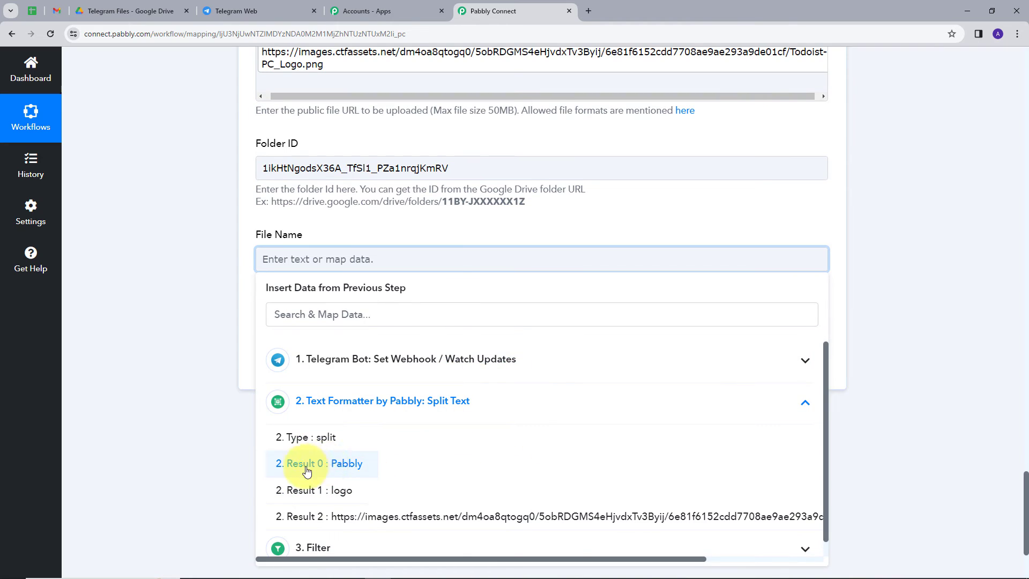
{"action": "left_click", "coordinate": [325, 465]}
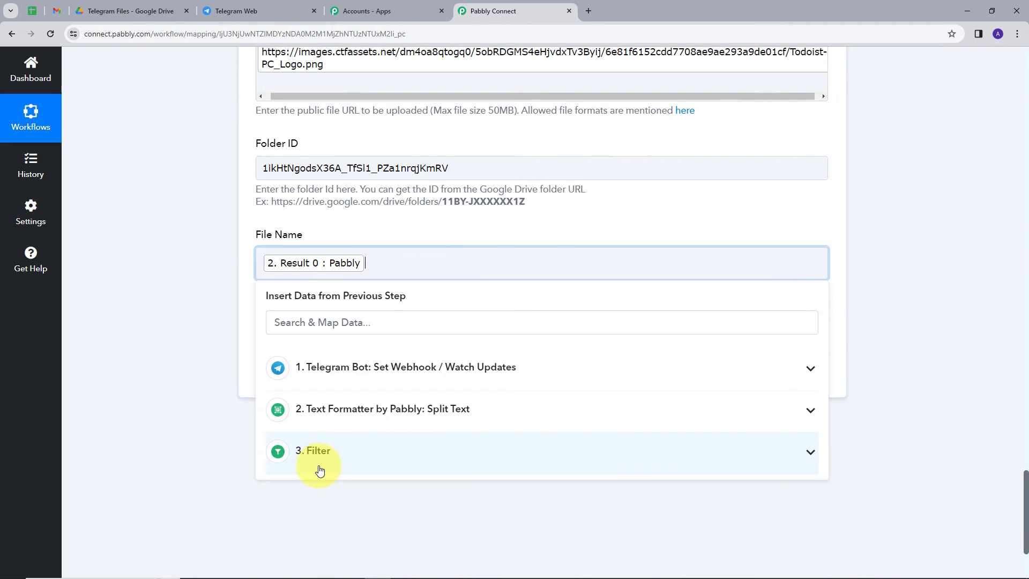
{"action": "left_click", "coordinate": [379, 407]}
{"action": "left_click", "coordinate": [289, 493]}
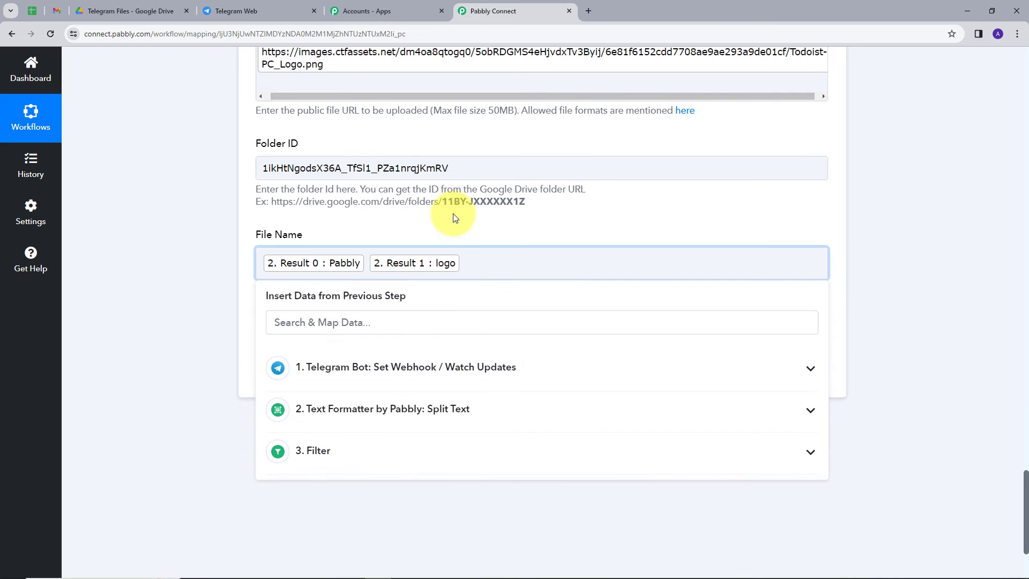
{"action": "left_click", "coordinate": [458, 227]}
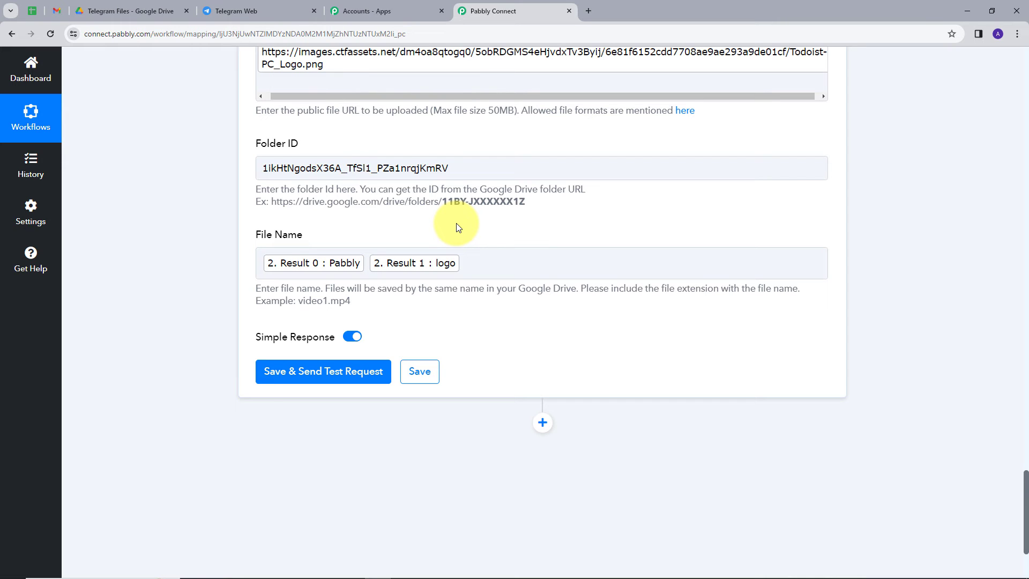
{"action": "scroll", "coordinate": [524, 212], "scroll_direction": "down", "scroll_amount": 1}
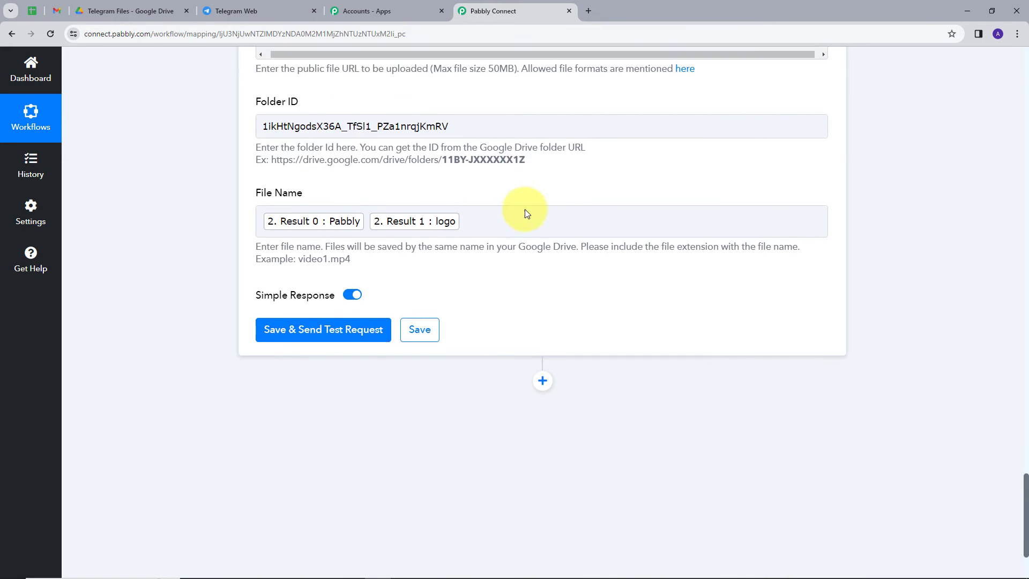
{"action": "scroll", "coordinate": [525, 210], "scroll_direction": "up", "scroll_amount": 2}
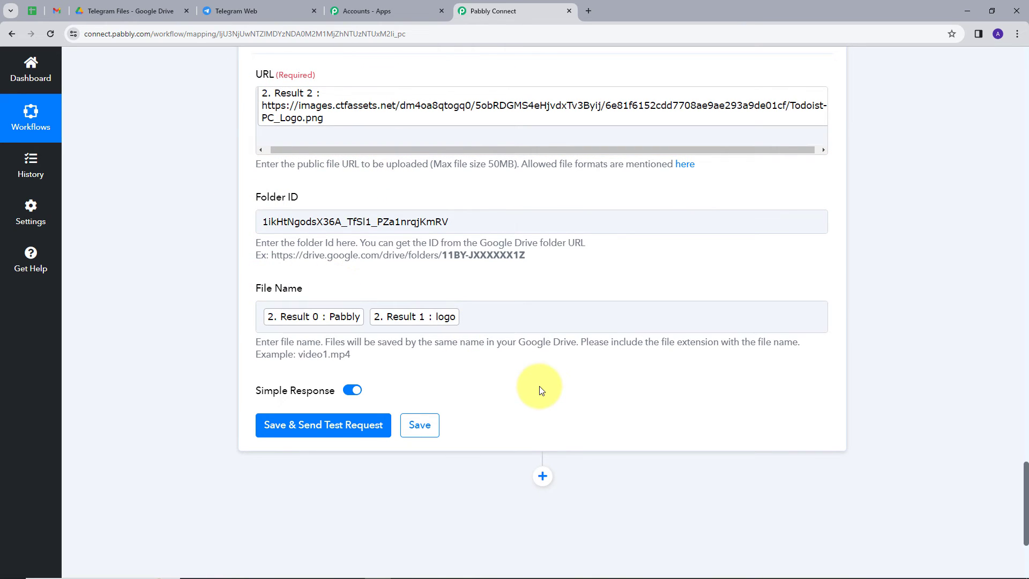
Step: Save and send a test upload, then confirm the Pabbly logo image in Drive's Telegram Files folder
{"action": "left_click", "coordinate": [333, 434]}
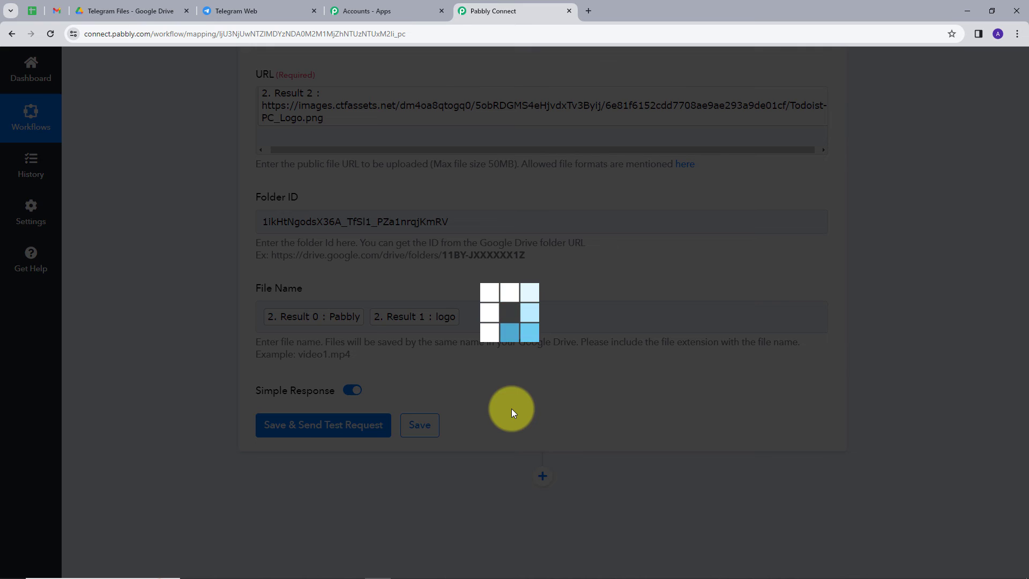
{"action": "scroll", "coordinate": [590, 396], "scroll_direction": "down", "scroll_amount": 3}
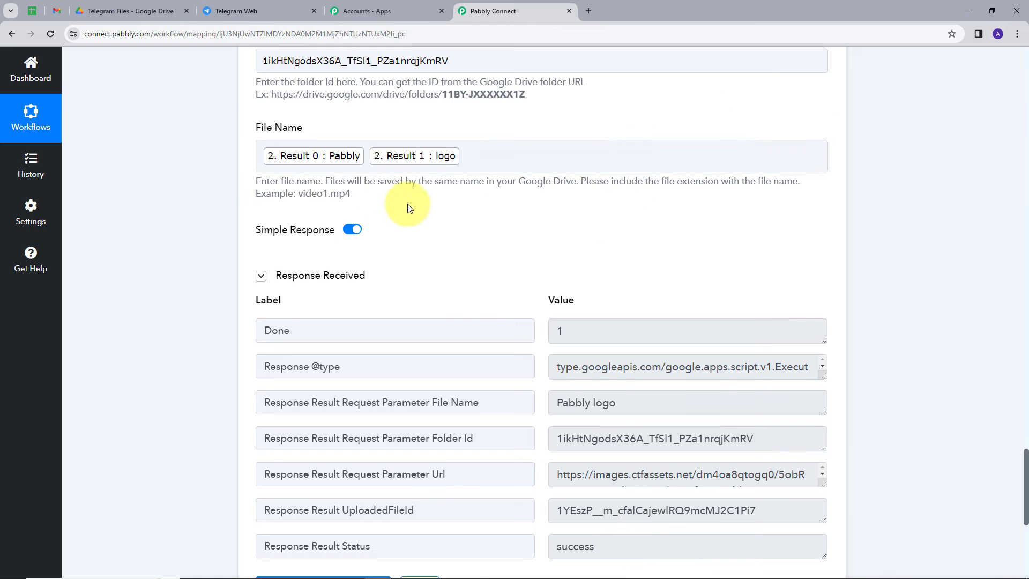
{"action": "left_click", "coordinate": [137, 10]}
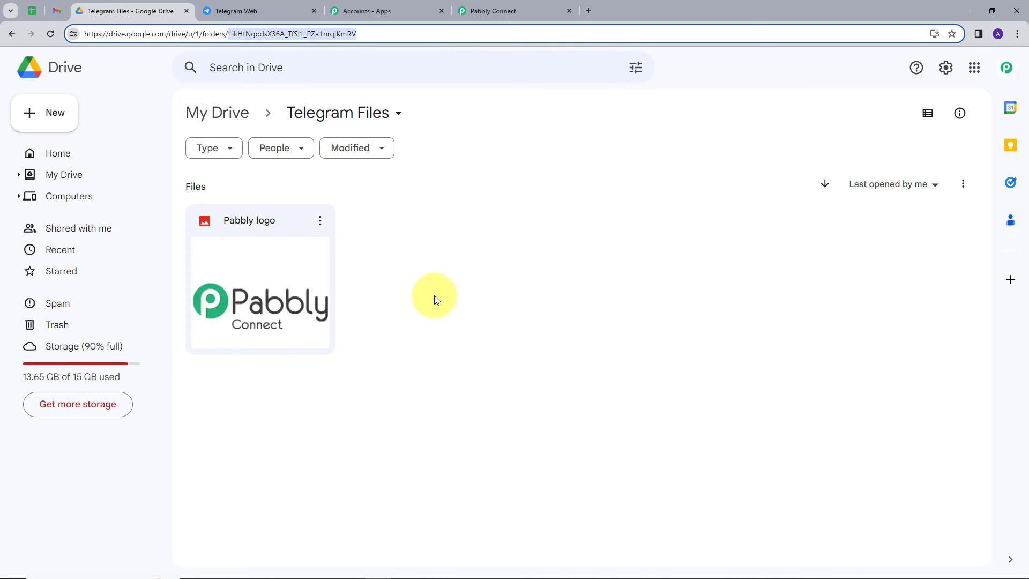
Step: Send a Taj Mahal caption with its image link to the Pabbly Drive Telegram group
{"action": "left_click", "coordinate": [233, 11]}
{"action": "left_click", "coordinate": [517, 544]}
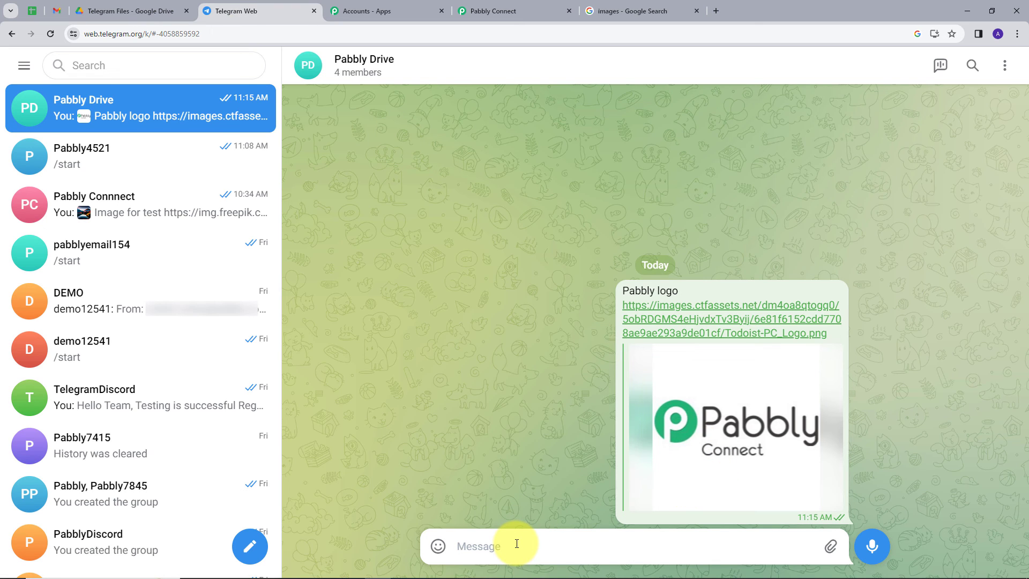
{"action": "key", "text": "ctrl+v"}
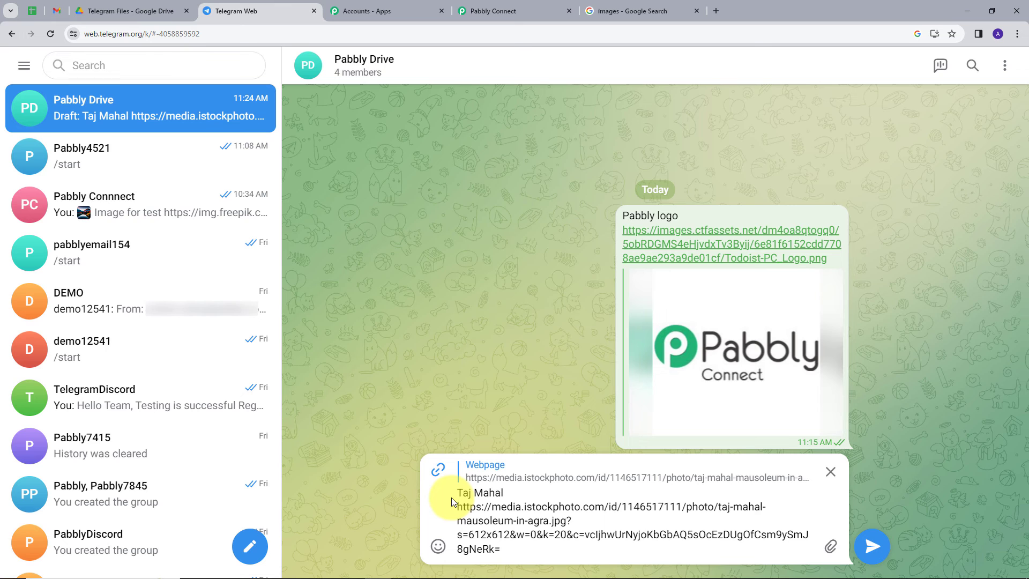
{"action": "left_click", "coordinate": [871, 547]}
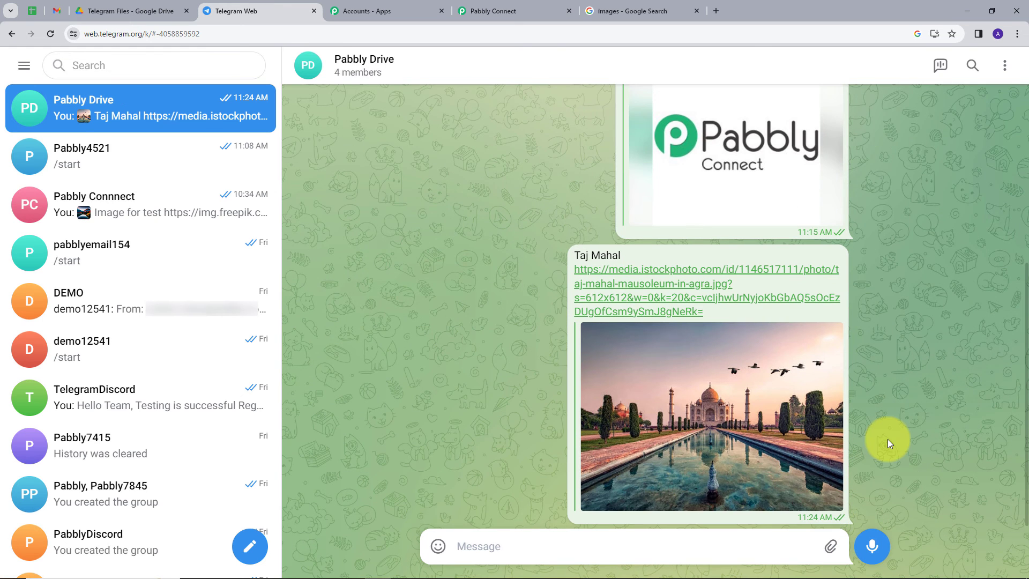
{"action": "left_click", "coordinate": [503, 11]}
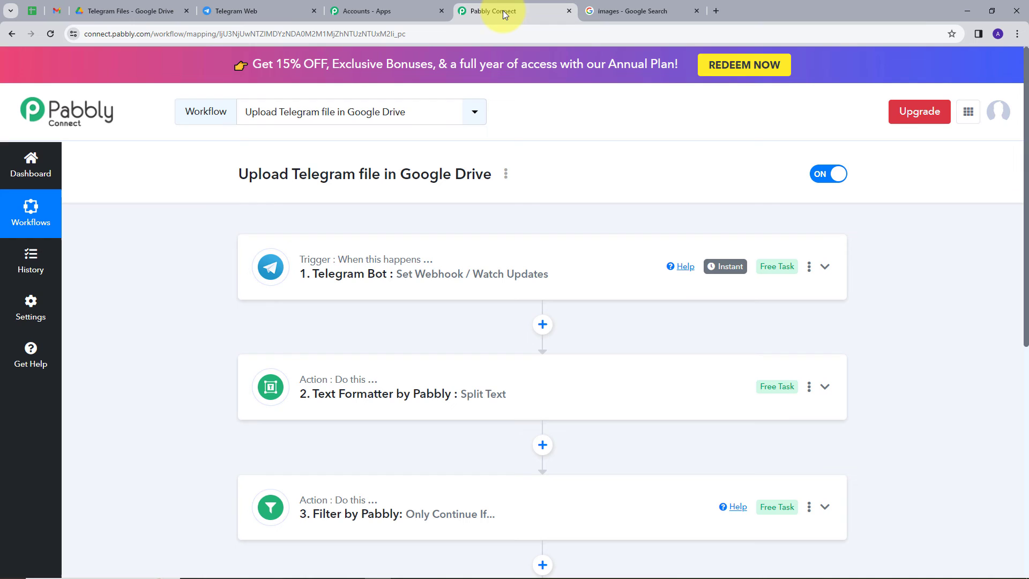
Step: Reload the workflow and confirm the Taj Mahal image now sits beside Pabbly logo in Telegram Files
{"action": "left_click", "coordinate": [50, 34]}
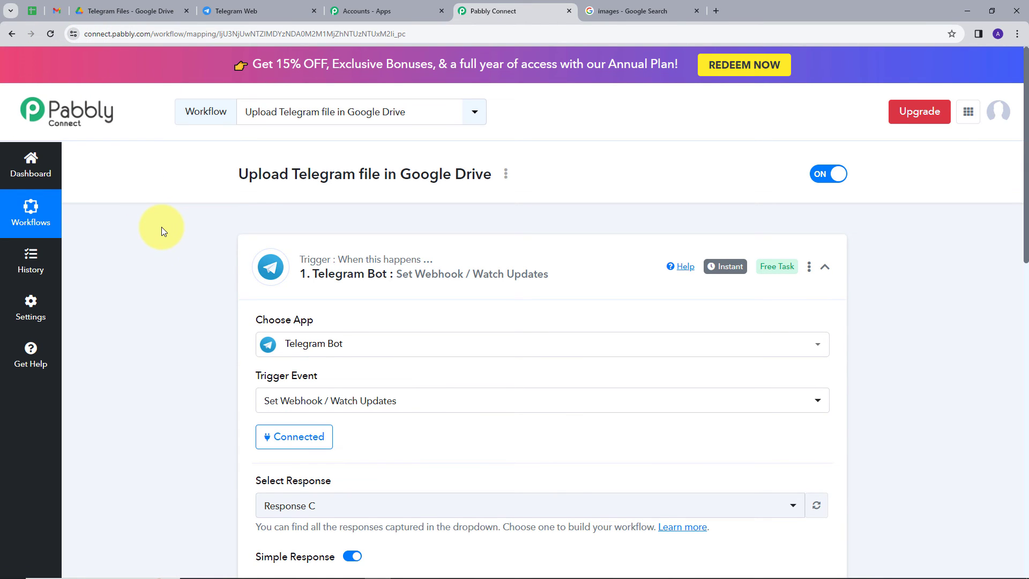
{"action": "left_click", "coordinate": [110, 11]}
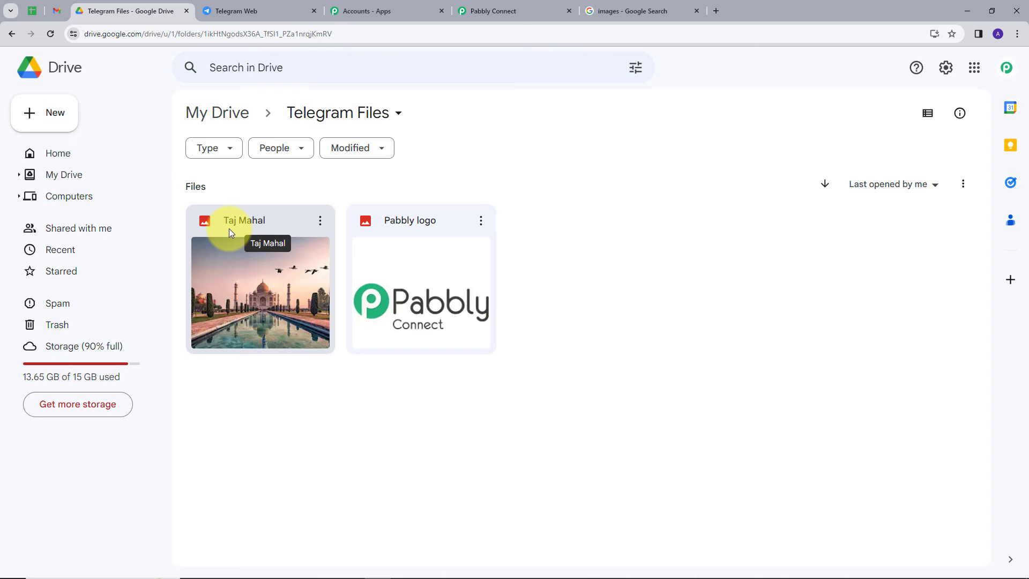
{"action": "left_click", "coordinate": [503, 13]}
{"action": "scroll", "coordinate": [641, 156], "scroll_direction": "down", "scroll_amount": 2}
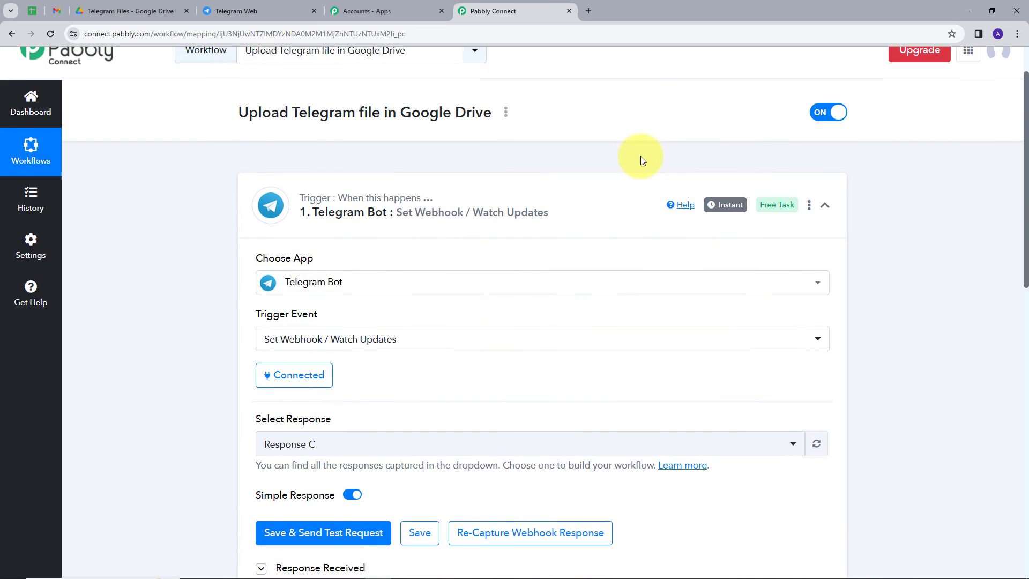
Step: Collapse the Telegram Bot trigger and review the Split Text, Filter and Drive upload steps
{"action": "left_click", "coordinate": [825, 160]}
{"action": "scroll", "coordinate": [221, 166], "scroll_direction": "down", "scroll_amount": 1}
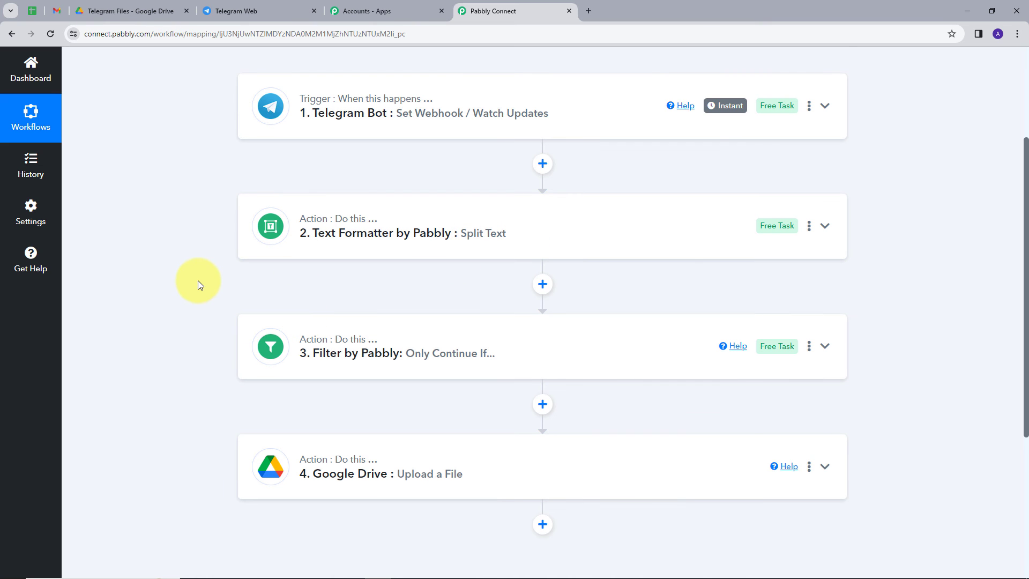
{"action": "scroll", "coordinate": [198, 284], "scroll_direction": "down", "scroll_amount": 1}
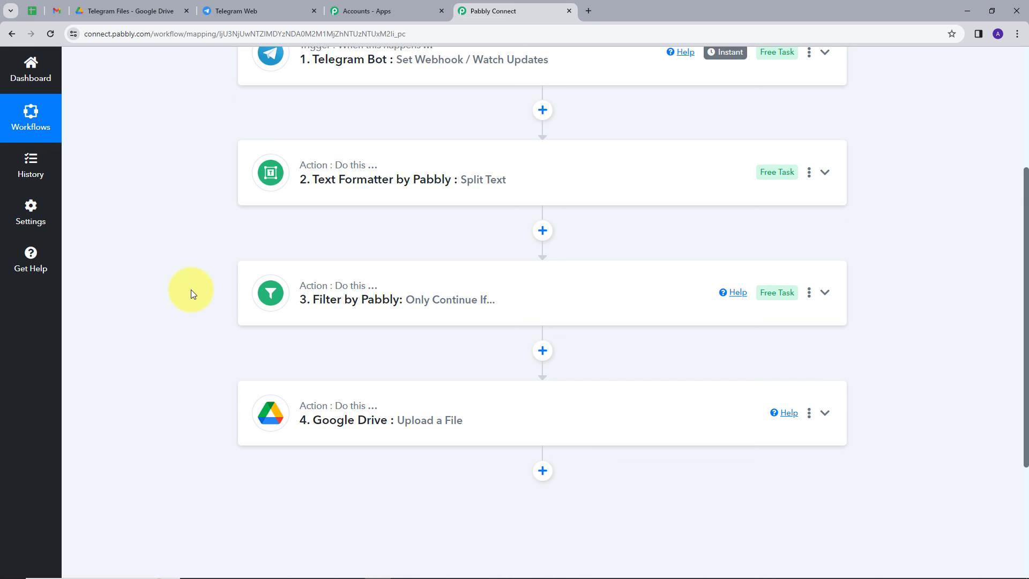
{"action": "scroll", "coordinate": [191, 290], "scroll_direction": "down", "scroll_amount": 1}
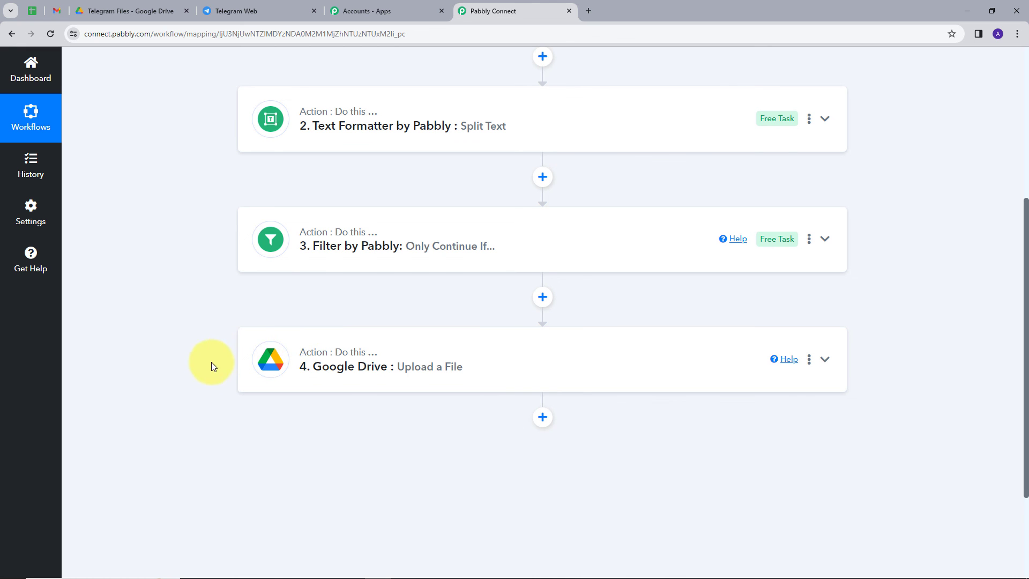
{"action": "scroll", "coordinate": [226, 338], "scroll_direction": "up", "scroll_amount": 3}
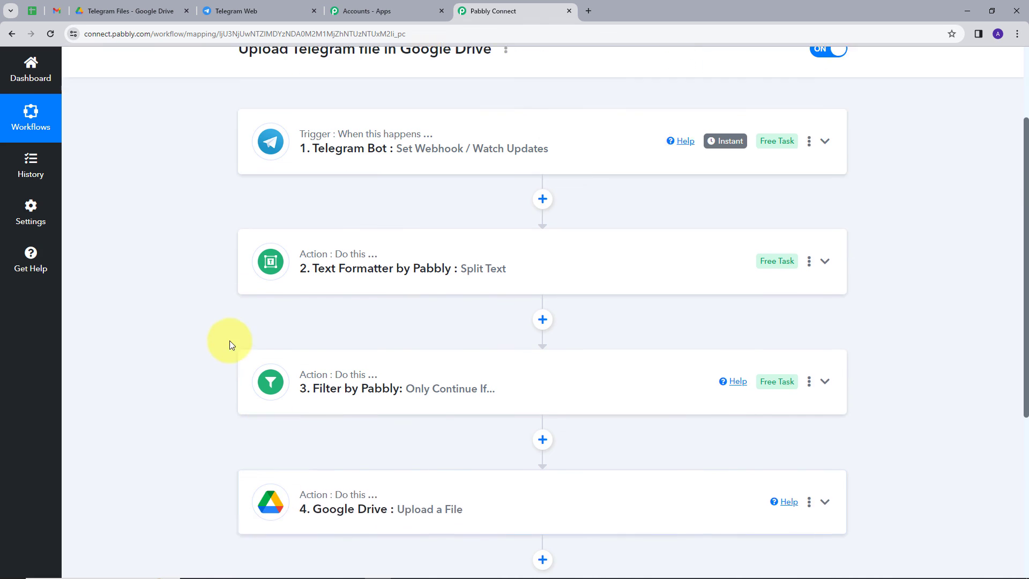